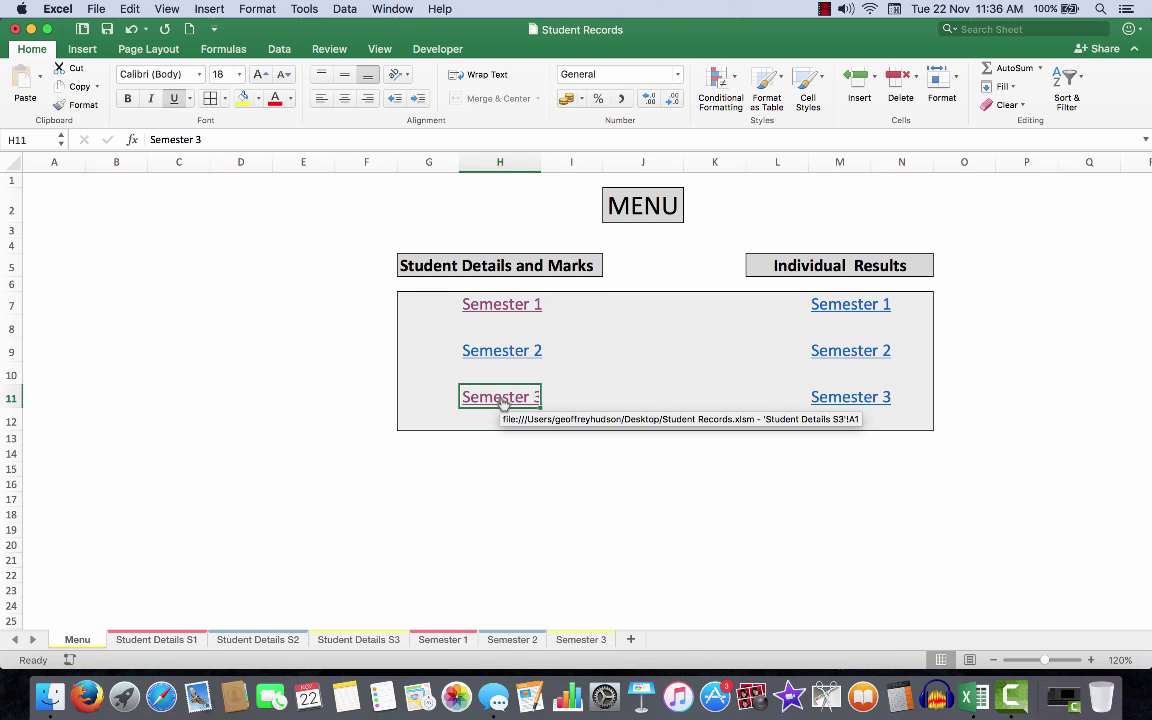
left_click(498, 305)
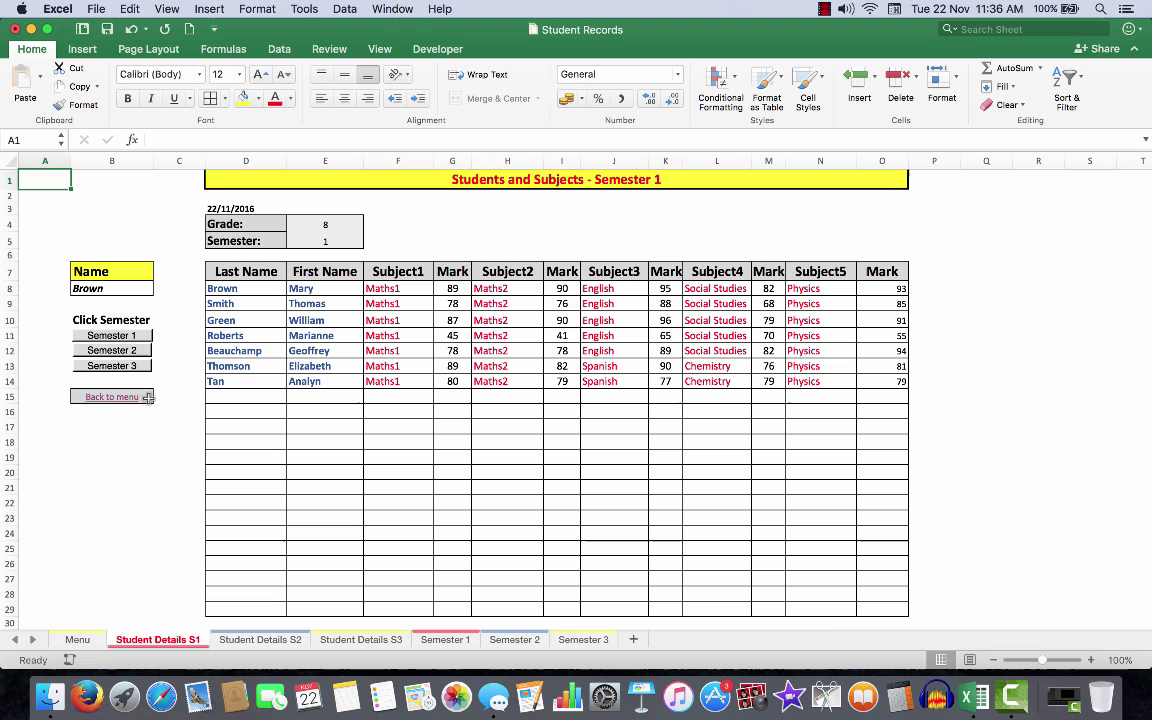
left_click(77, 639)
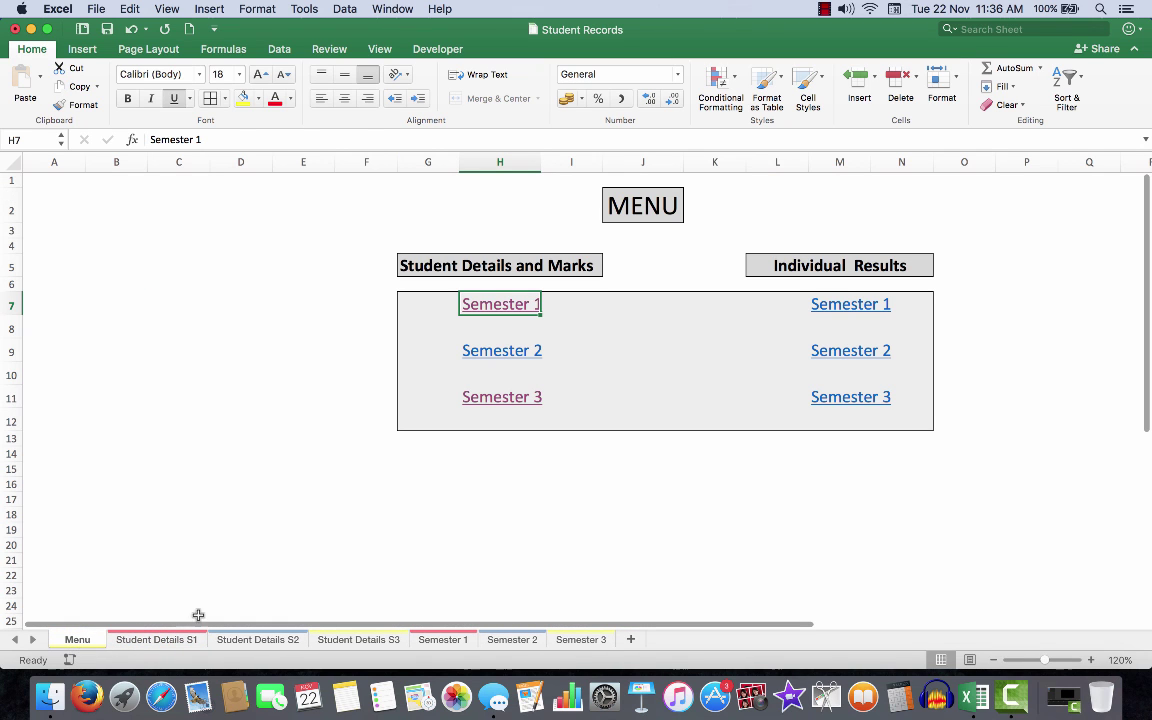
left_click(848, 306)
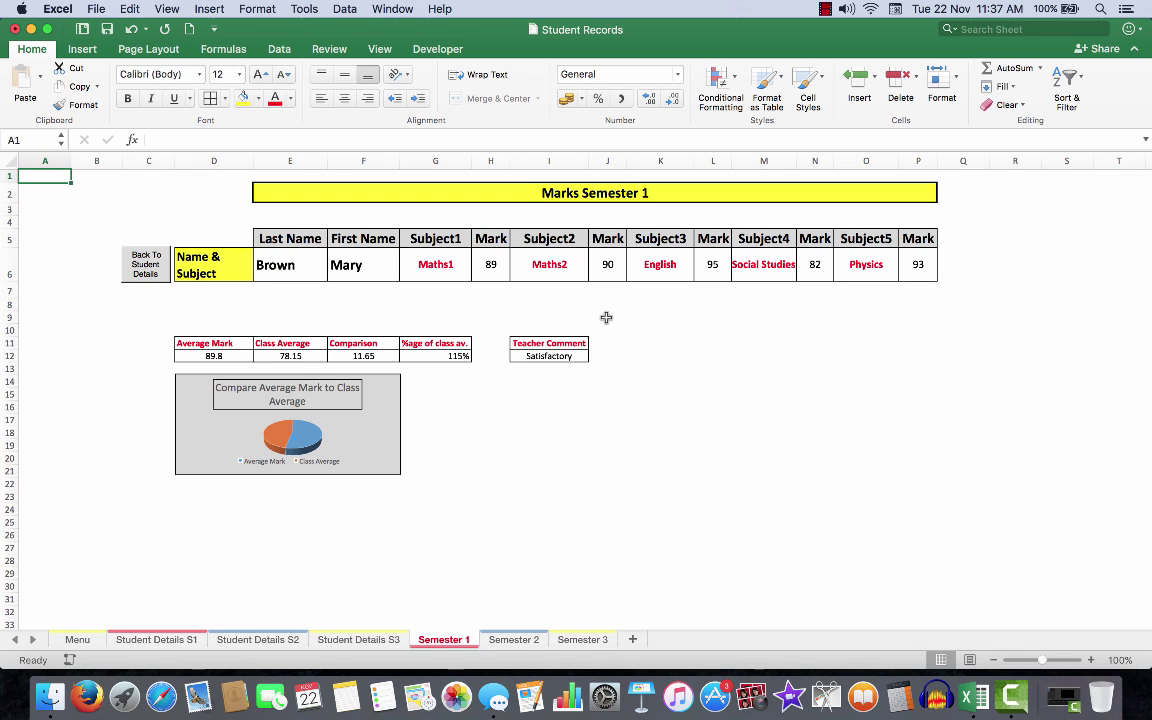
left_click(153, 268)
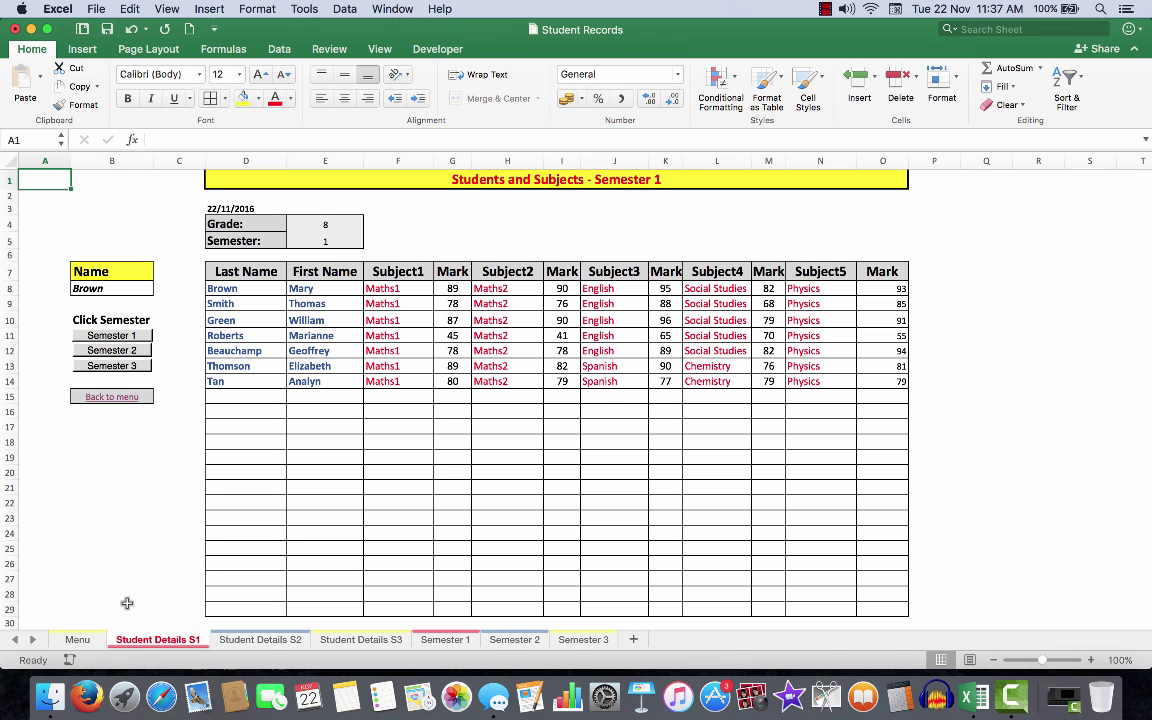
From the Menu, enter the third listed student's surname in B8 on Student Details S1 and run the Semester 1 macro
left_click(78, 640)
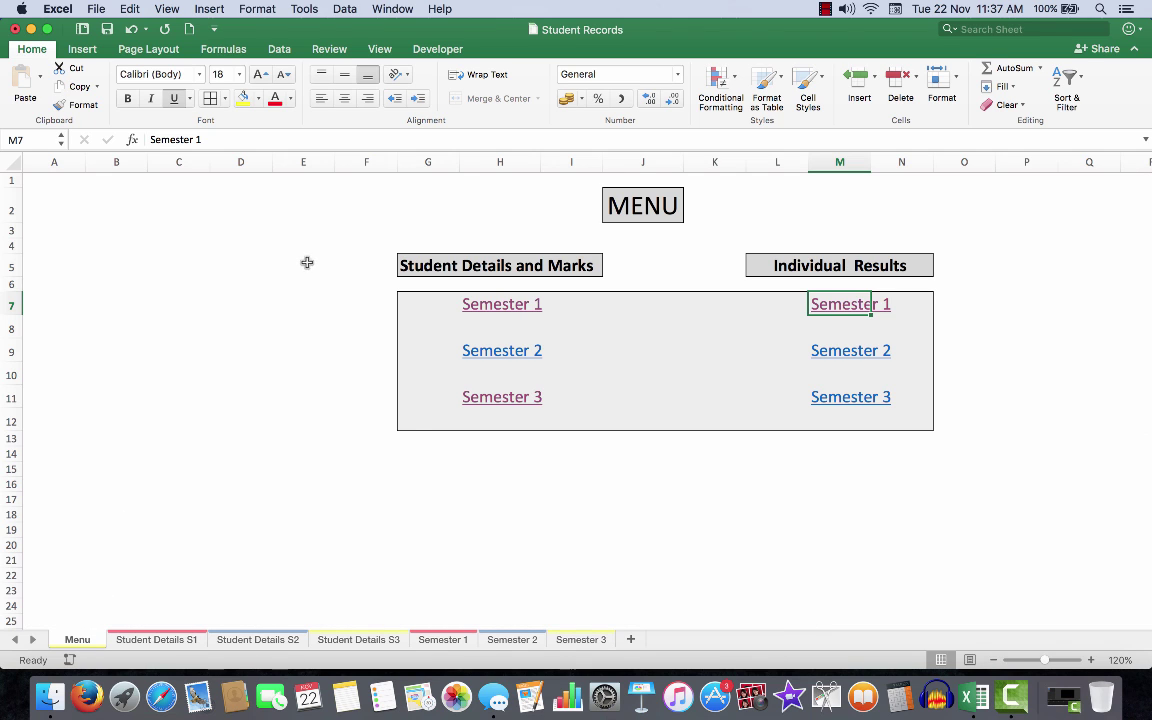
left_click(497, 308)
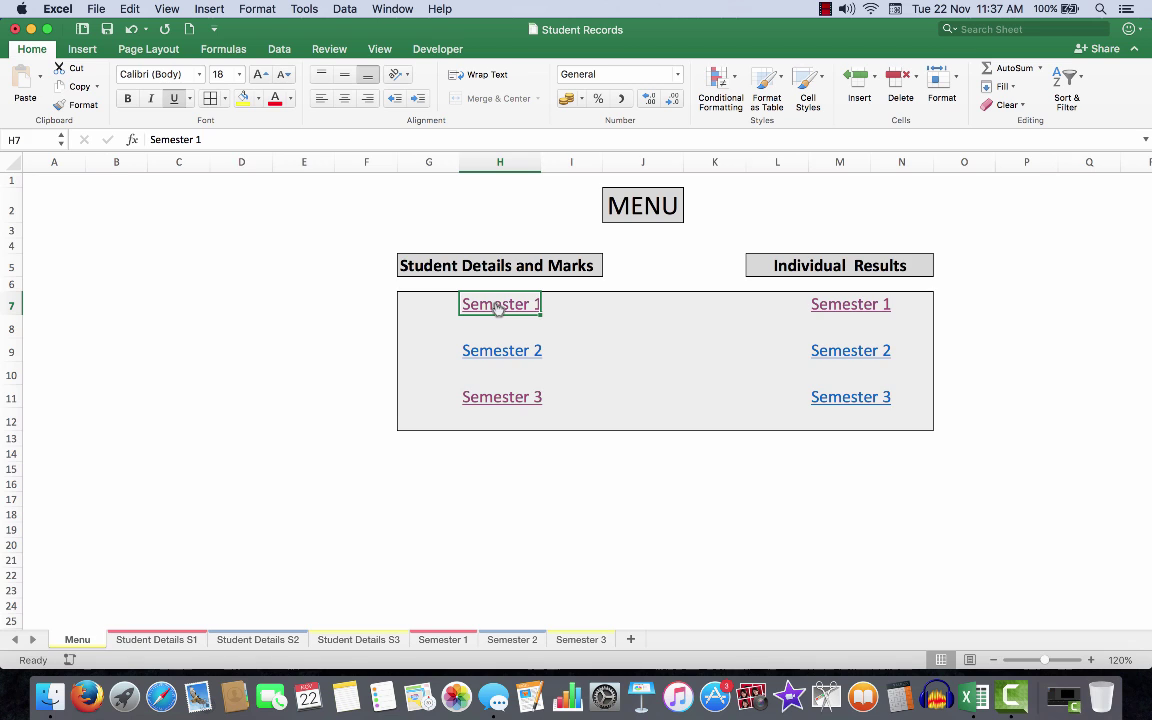
left_click(497, 308)
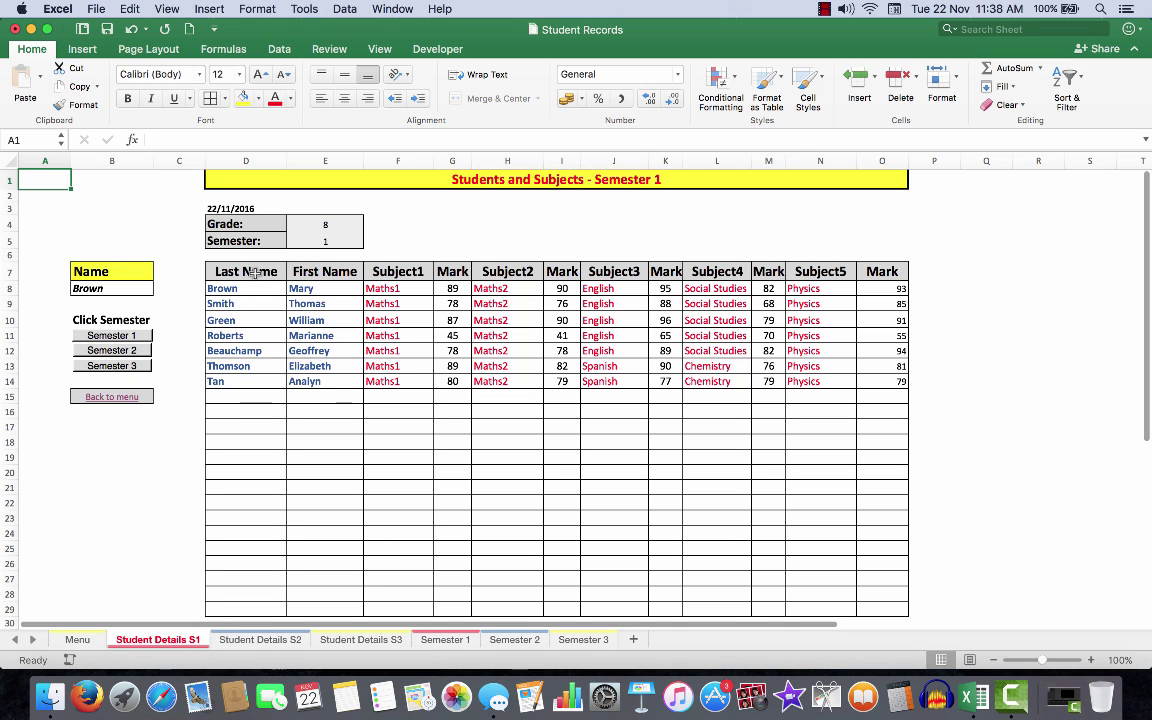
left_click(99, 288)
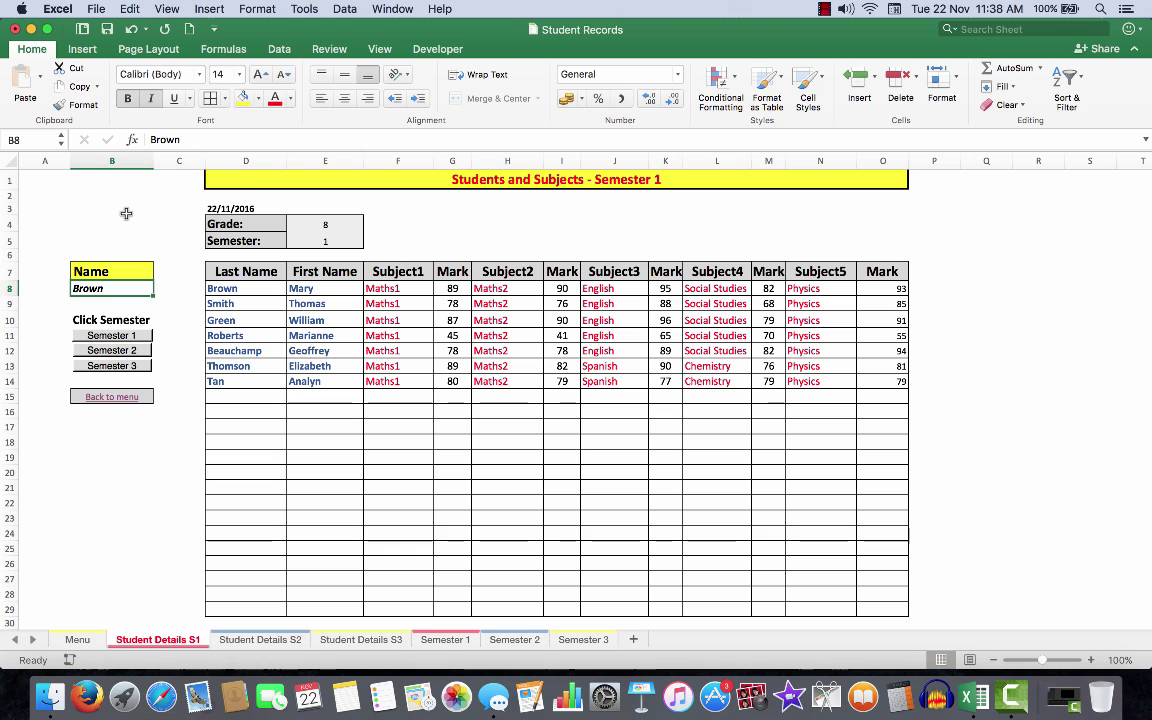
type("Green")
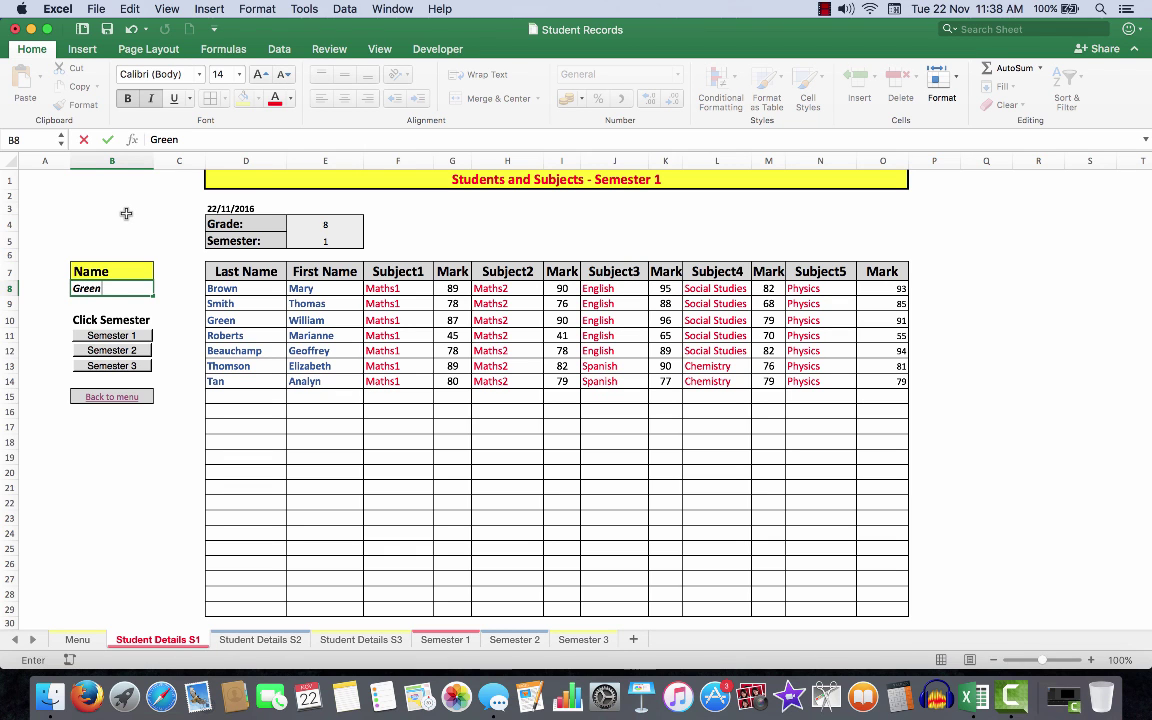
left_click(112, 337)
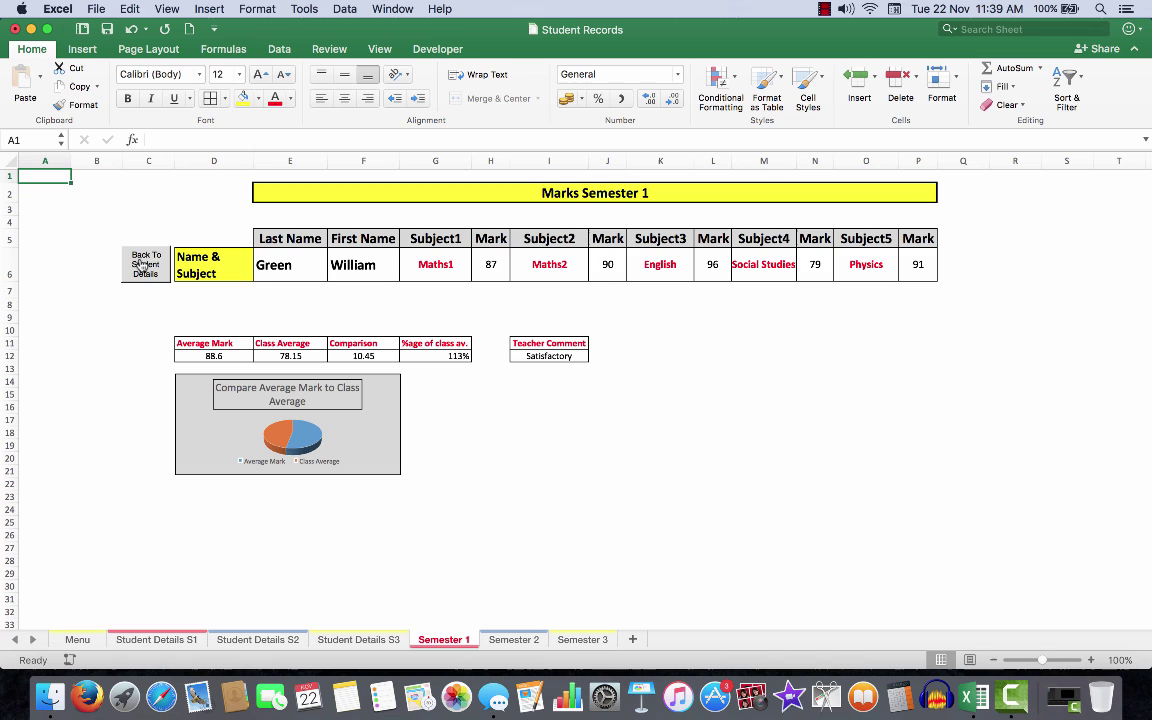
Enter the fourth listed student's surname in B8 and display their Semester 1 results (55.2 average, Discuss)
left_click(143, 265)
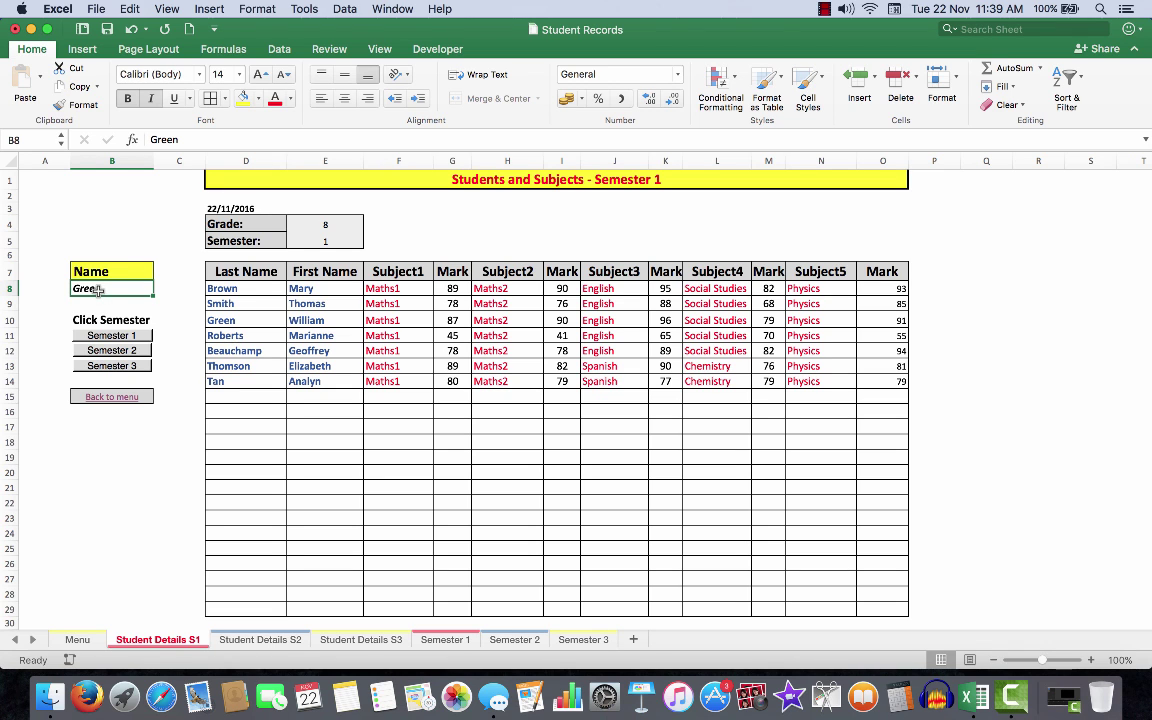
type("Rob")
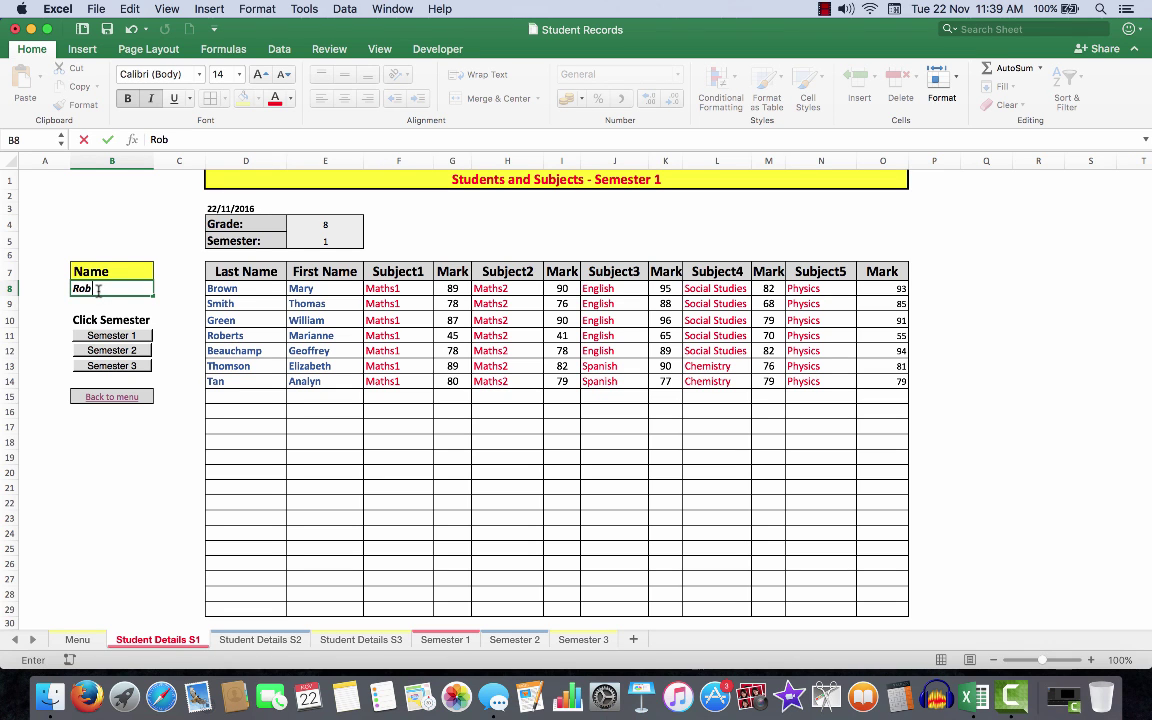
type("ert")
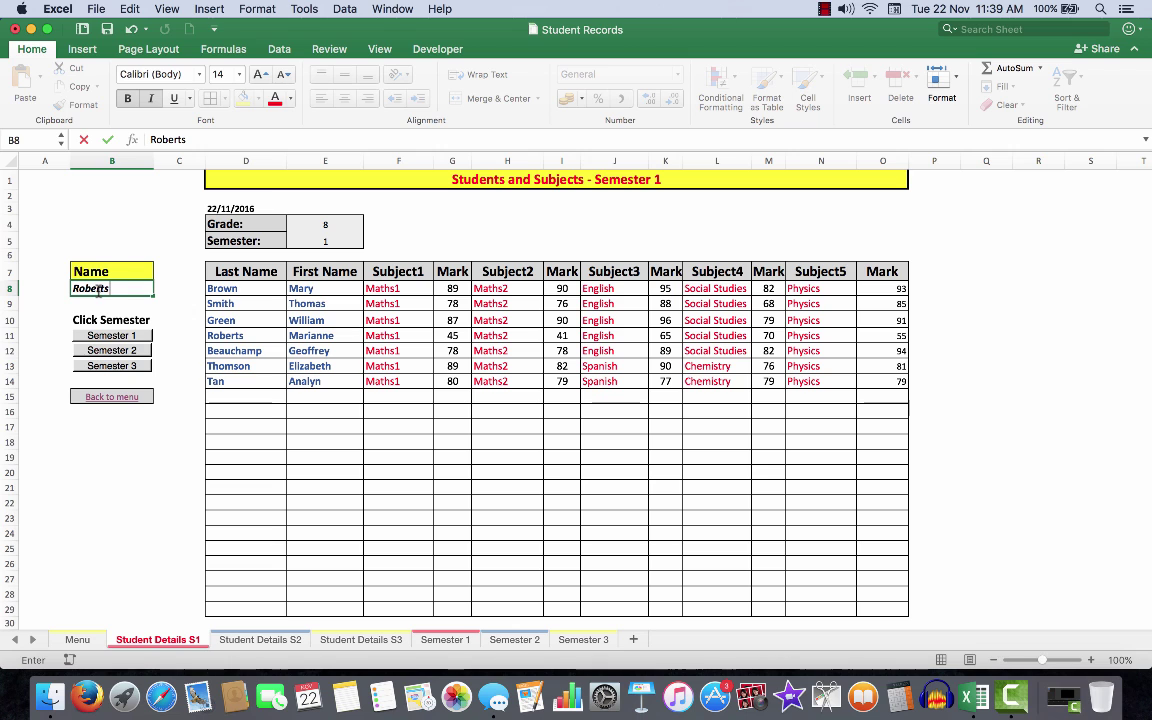
type("s")
left_click(115, 338)
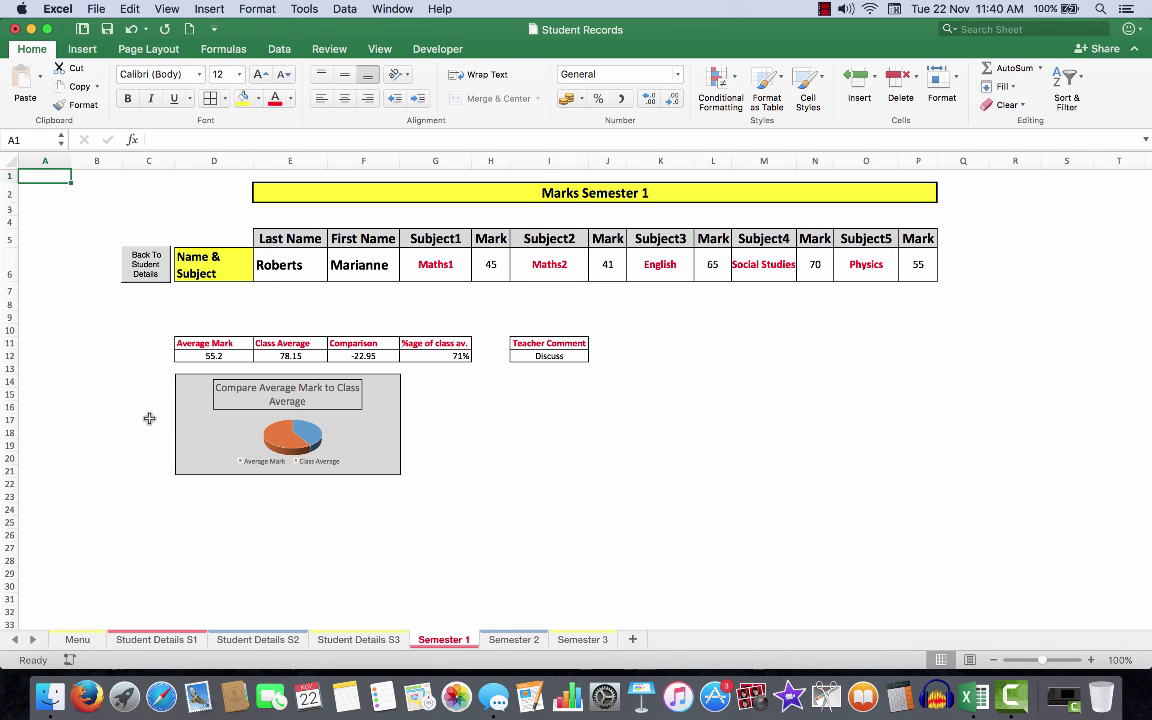
Via the Menu, open Student Details S2, view the Semester 2 results, then return to the details sheet
left_click(146, 264)
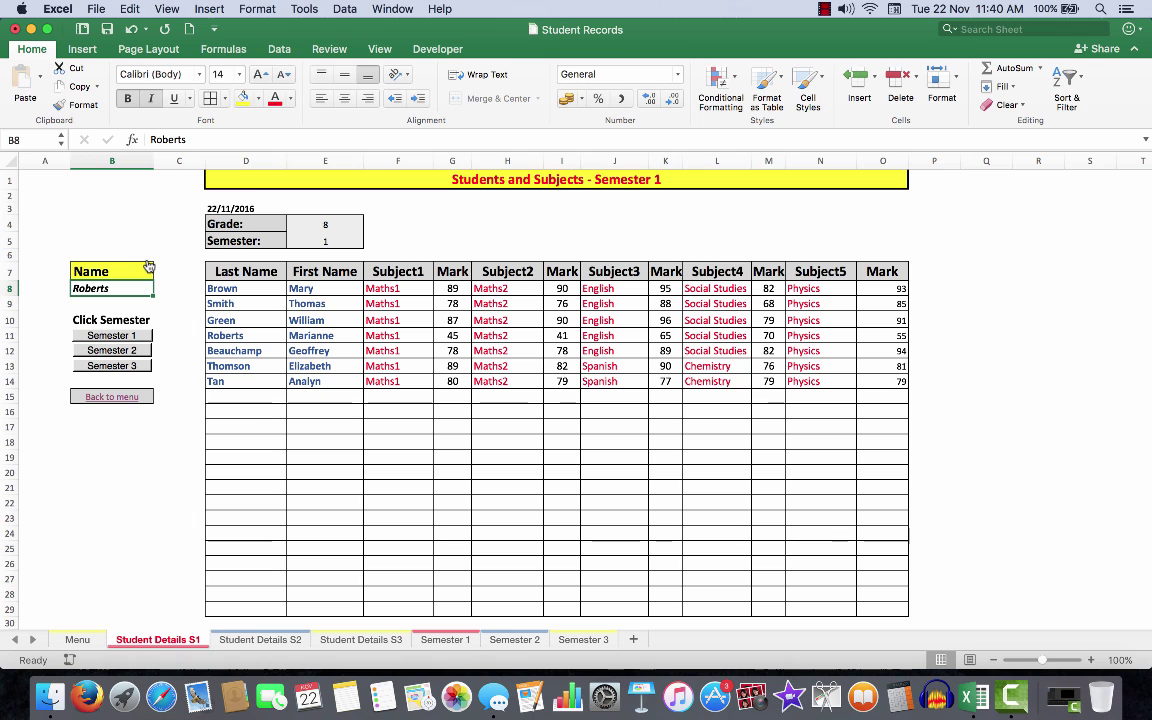
left_click(114, 398)
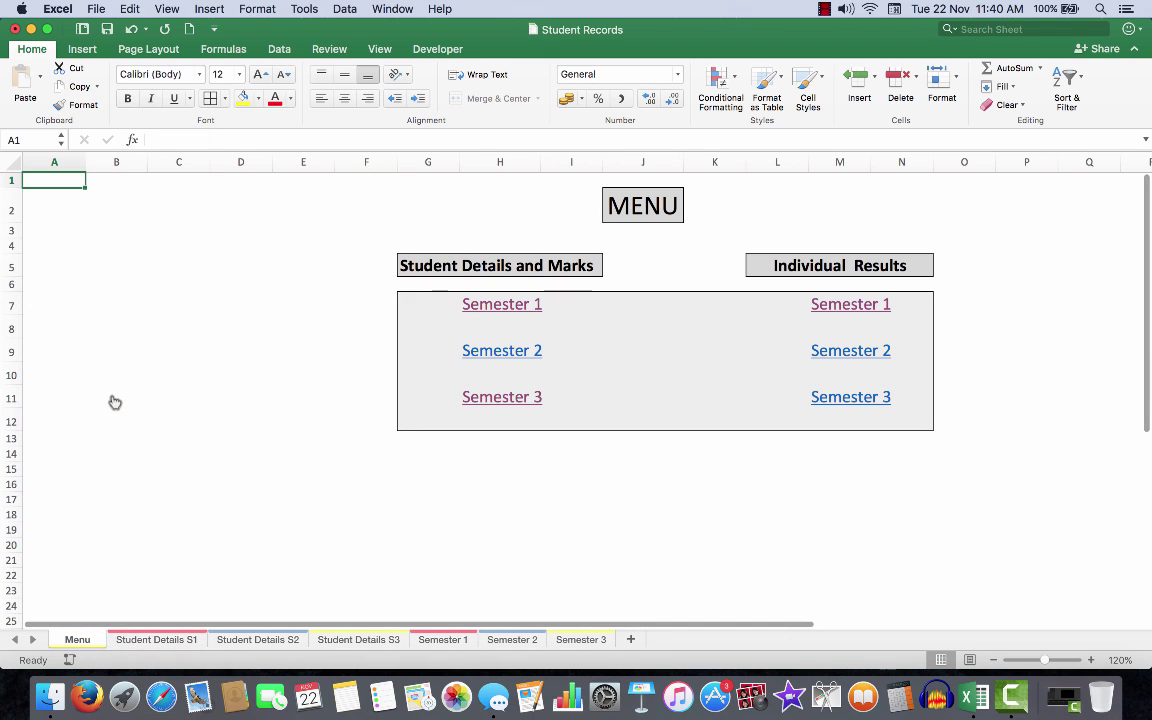
left_click(502, 358)
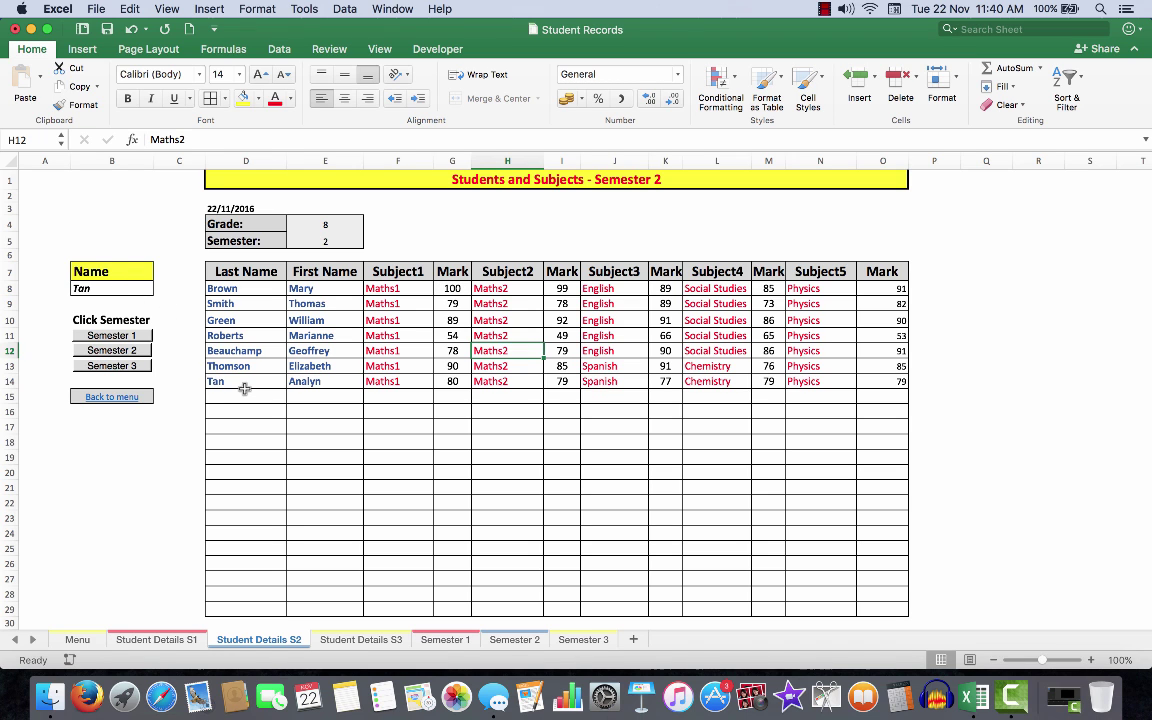
left_click(121, 351)
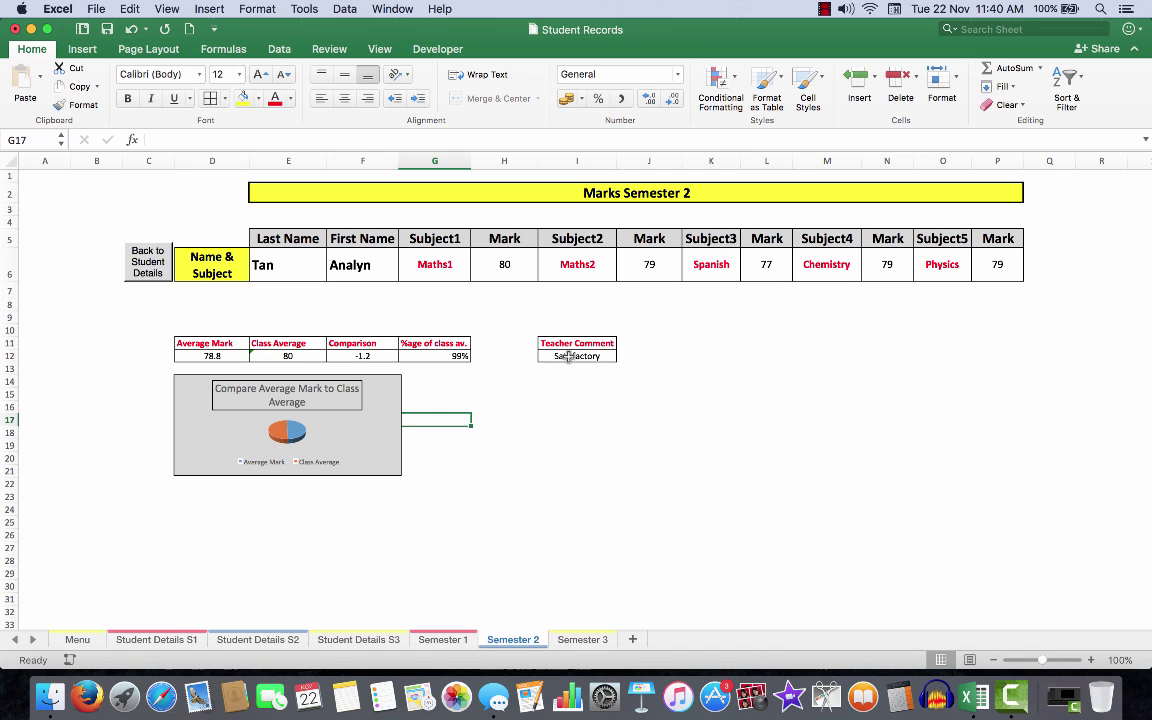
mouse_move(288, 432)
left_click(147, 262)
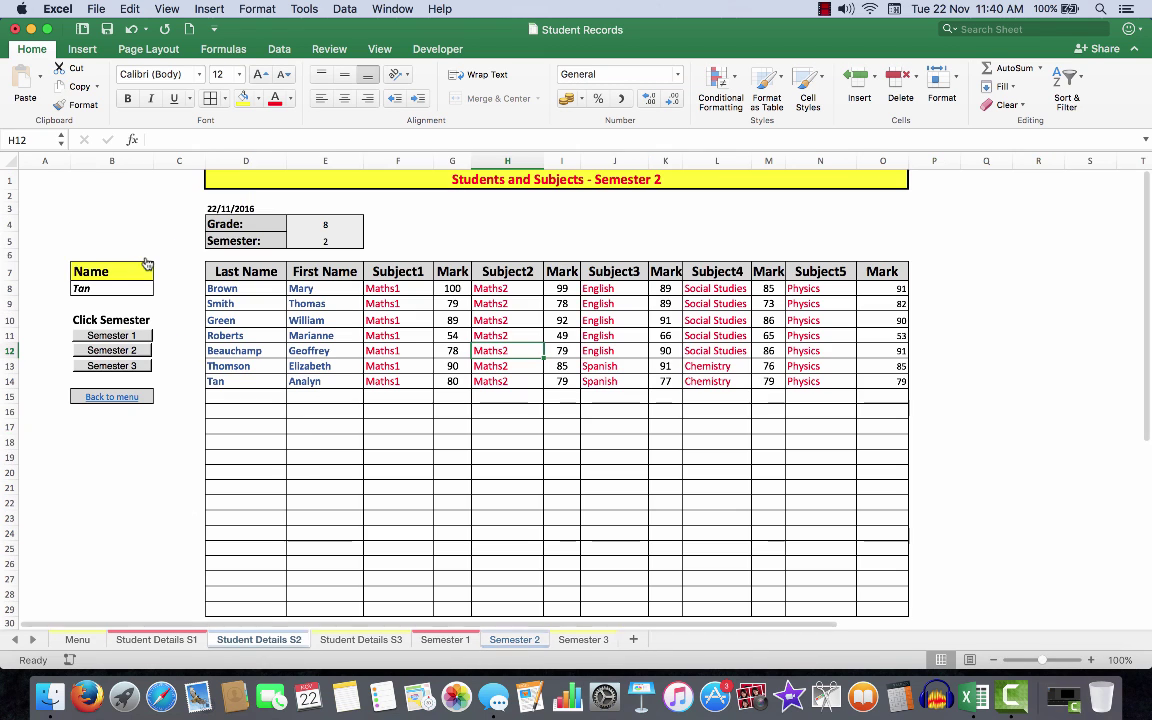
Open Student Details S3, look up the first listed student's surname in B8, and view their Semester 3 results
left_click(110, 398)
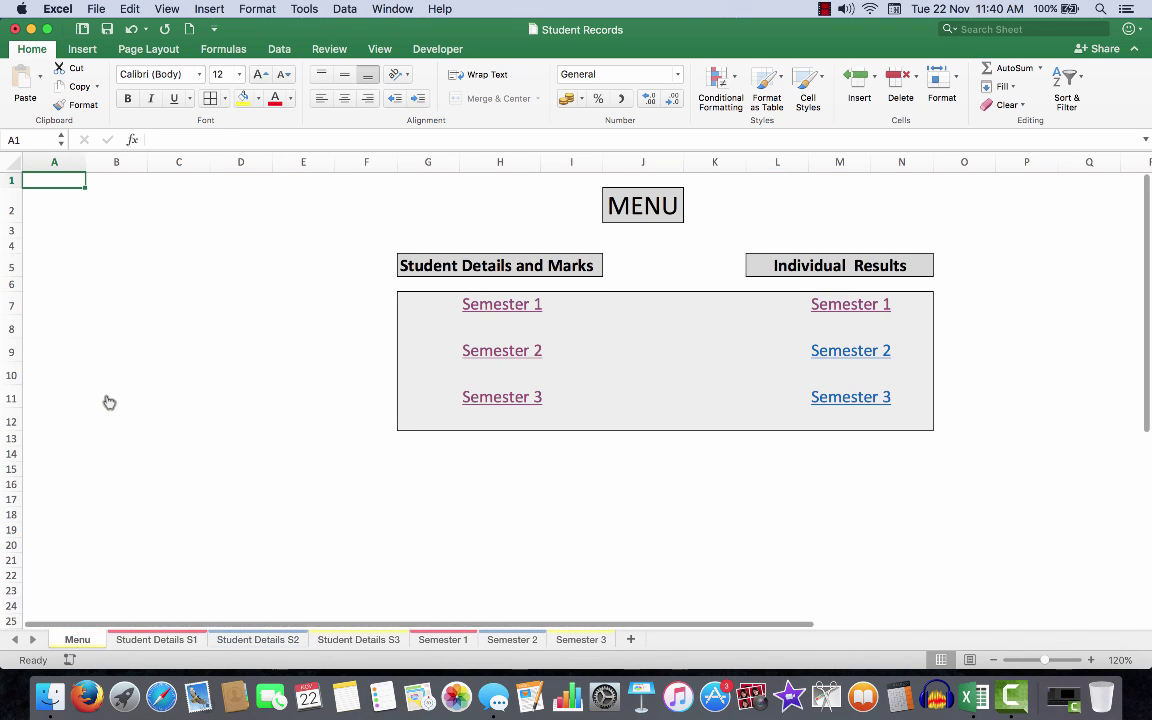
left_click(498, 398)
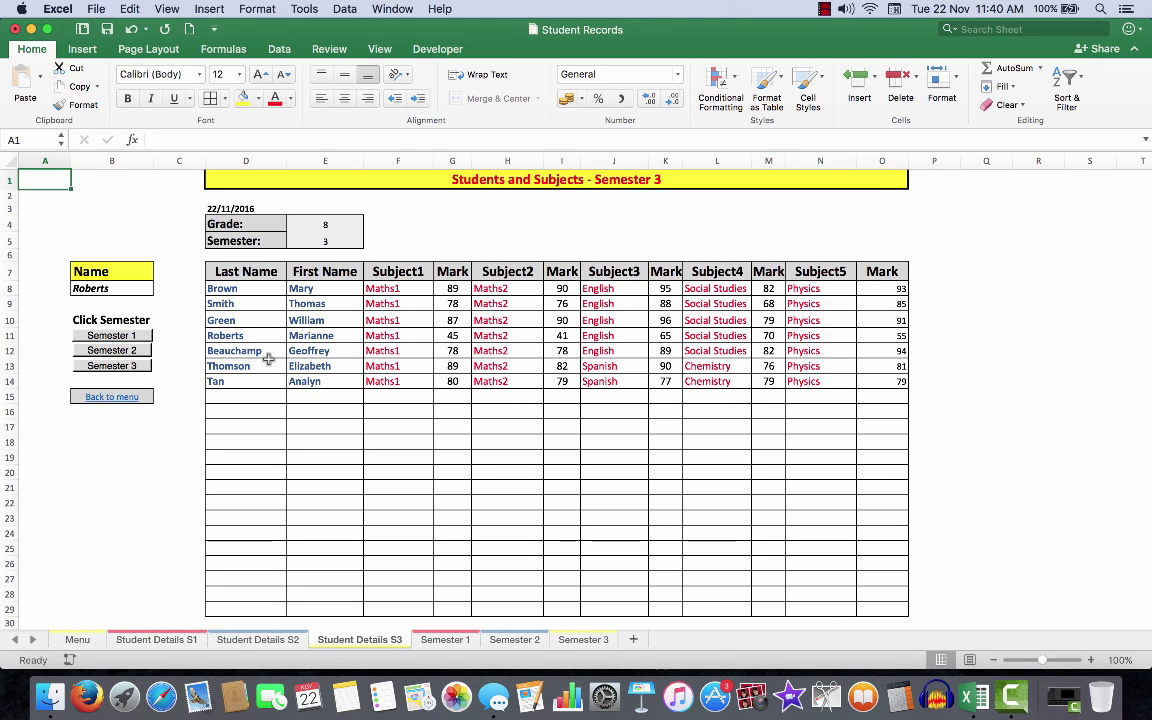
left_click(103, 289)
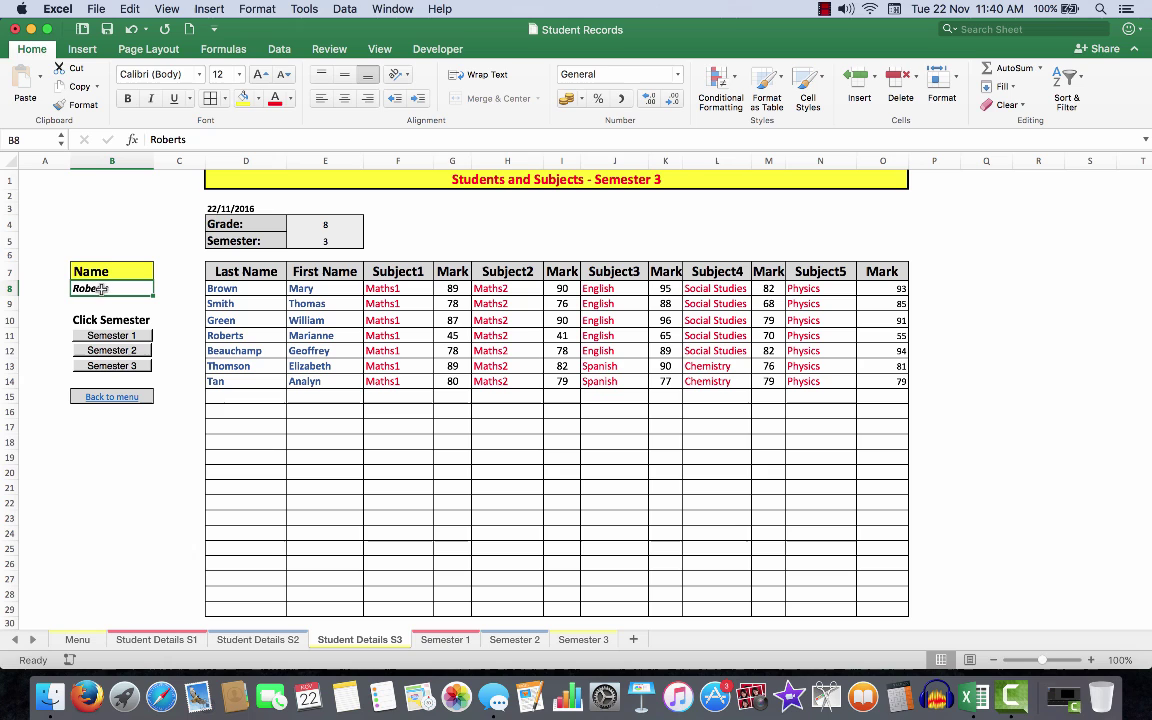
type("Brown")
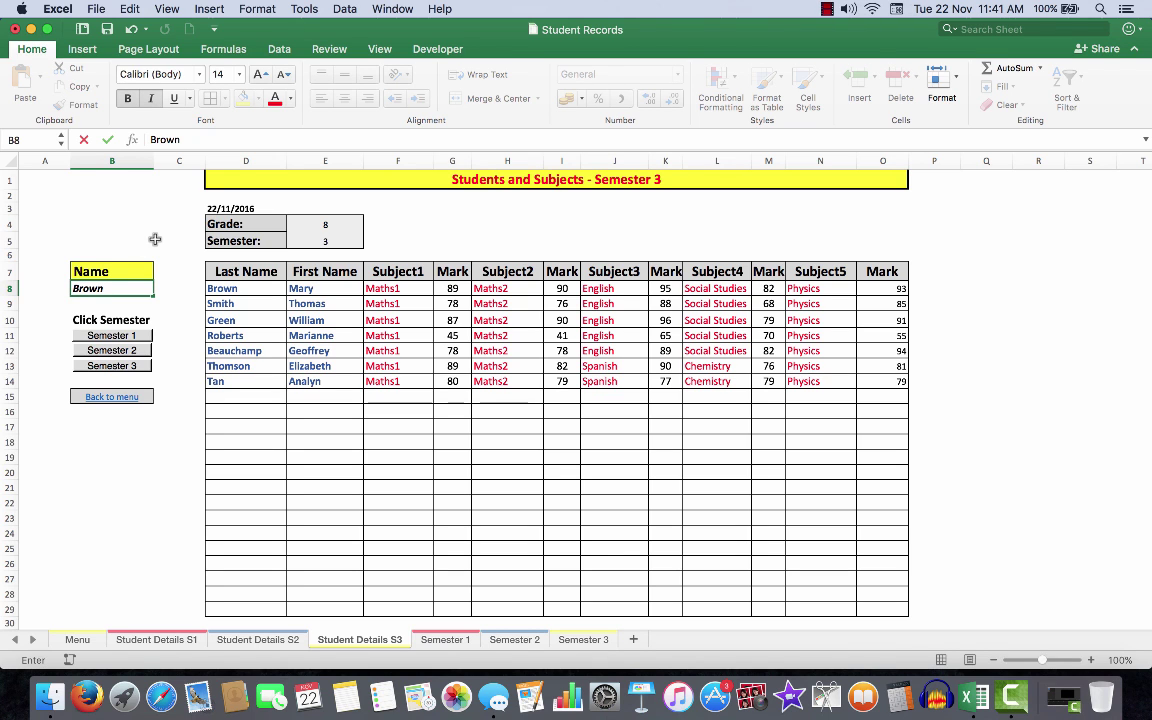
left_click(115, 366)
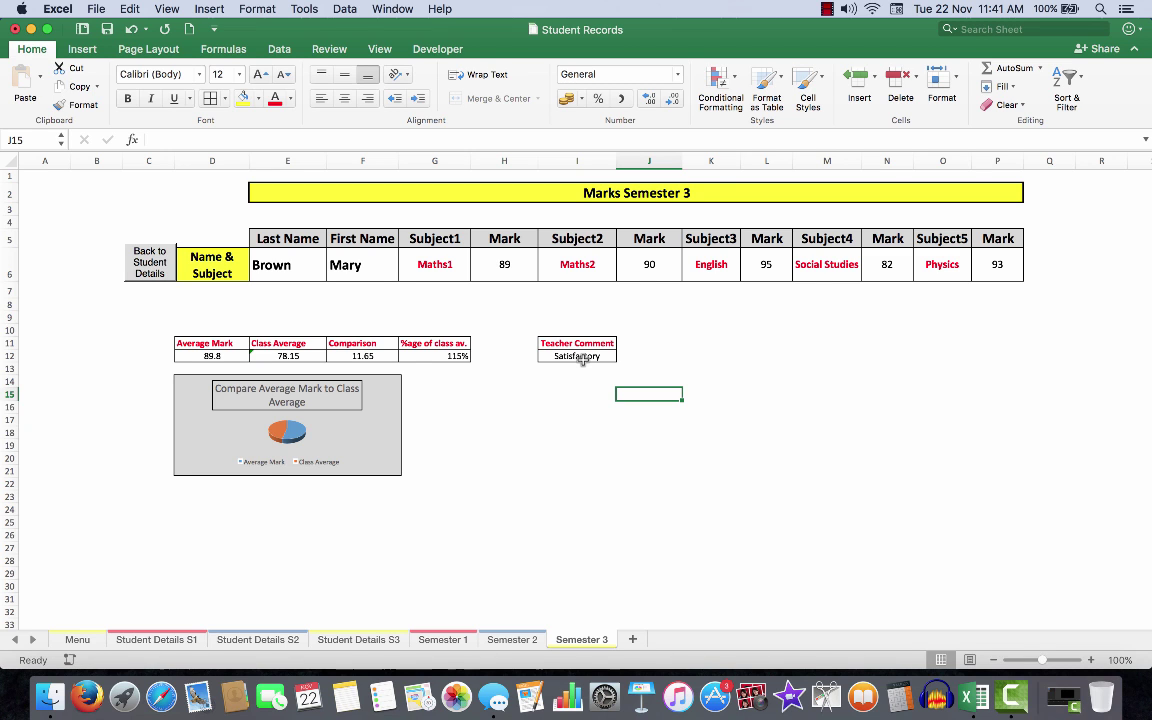
left_click(148, 262)
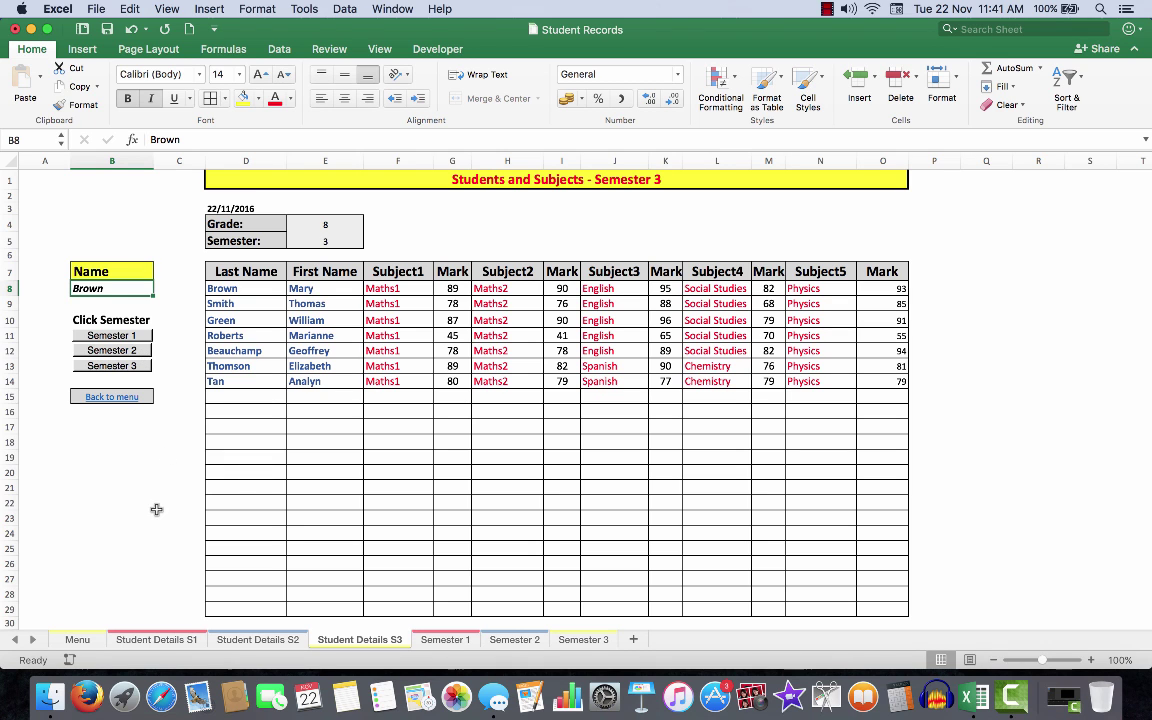
Enter the new student's surname and first name in D15 and E15 of Student Details S1
left_click(173, 642)
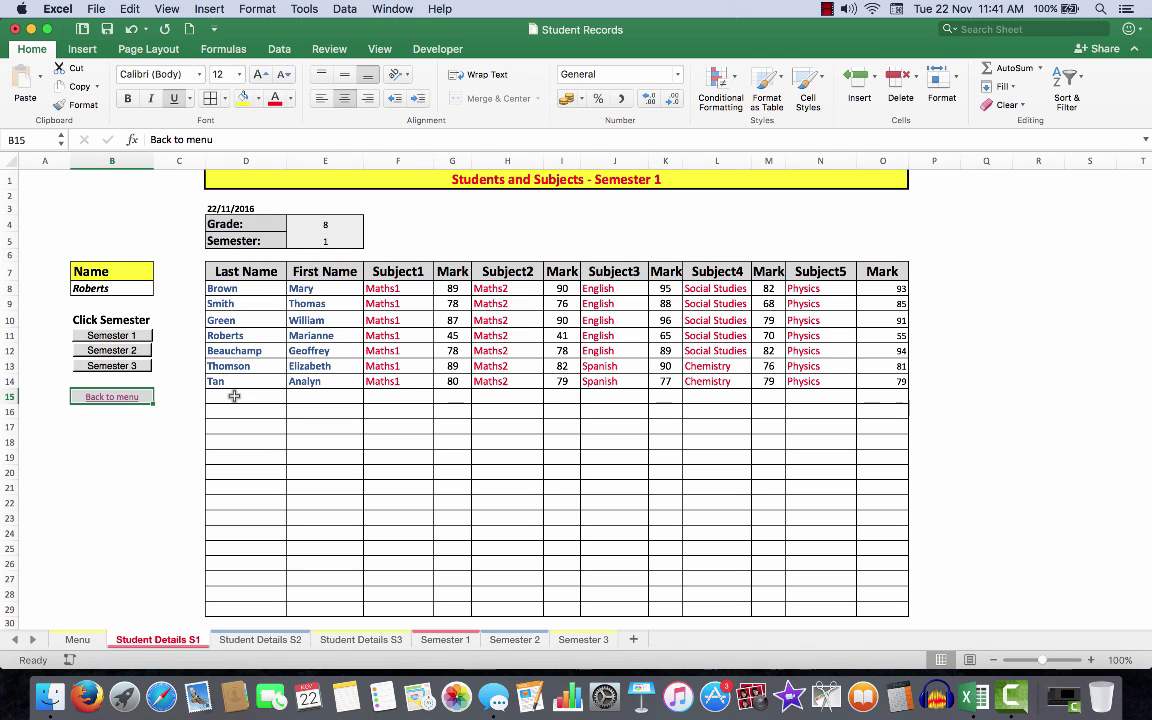
left_click(234, 396)
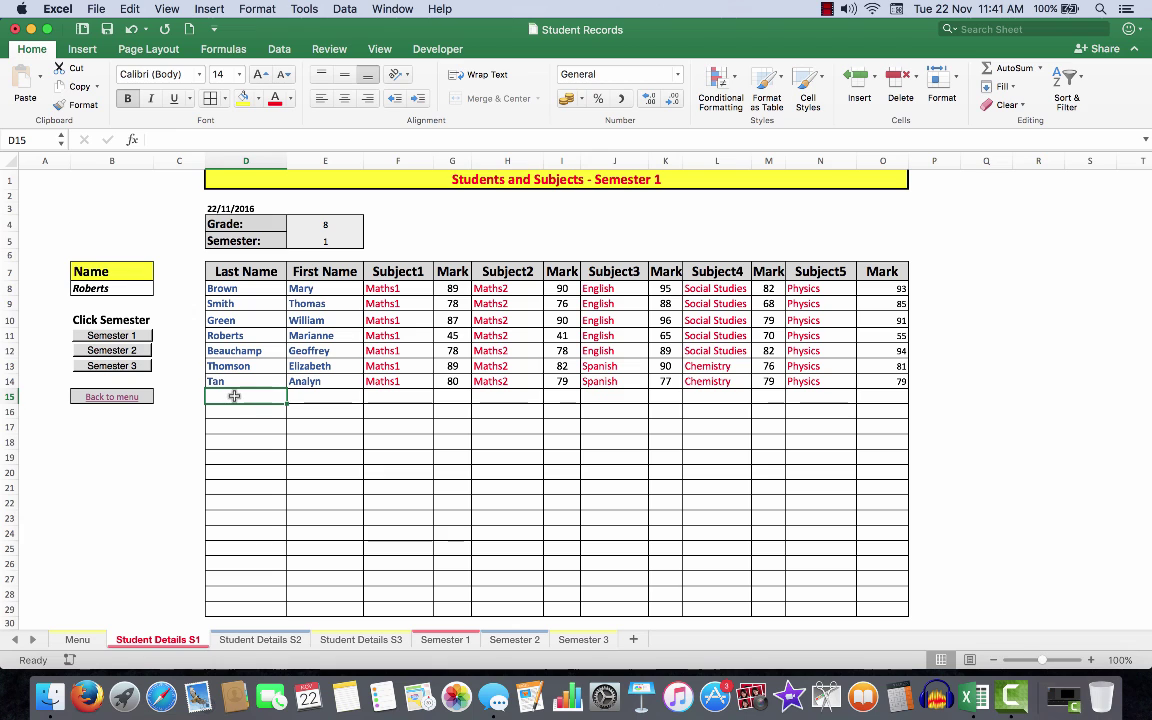
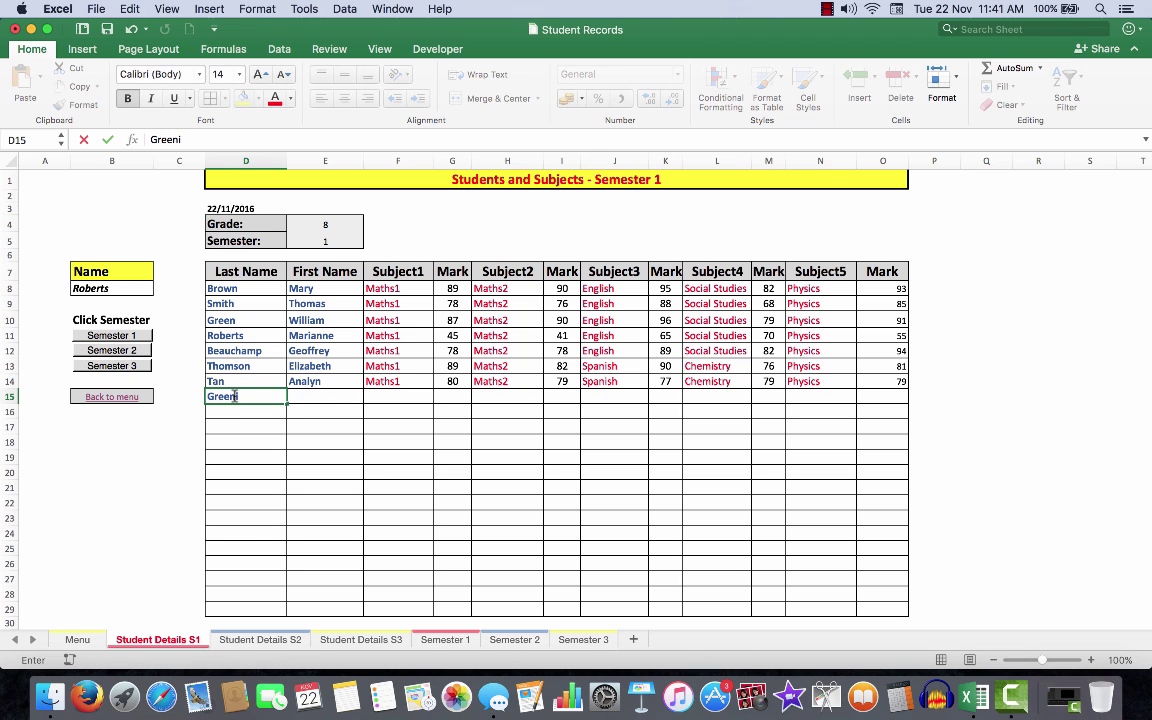
left_click(323, 394)
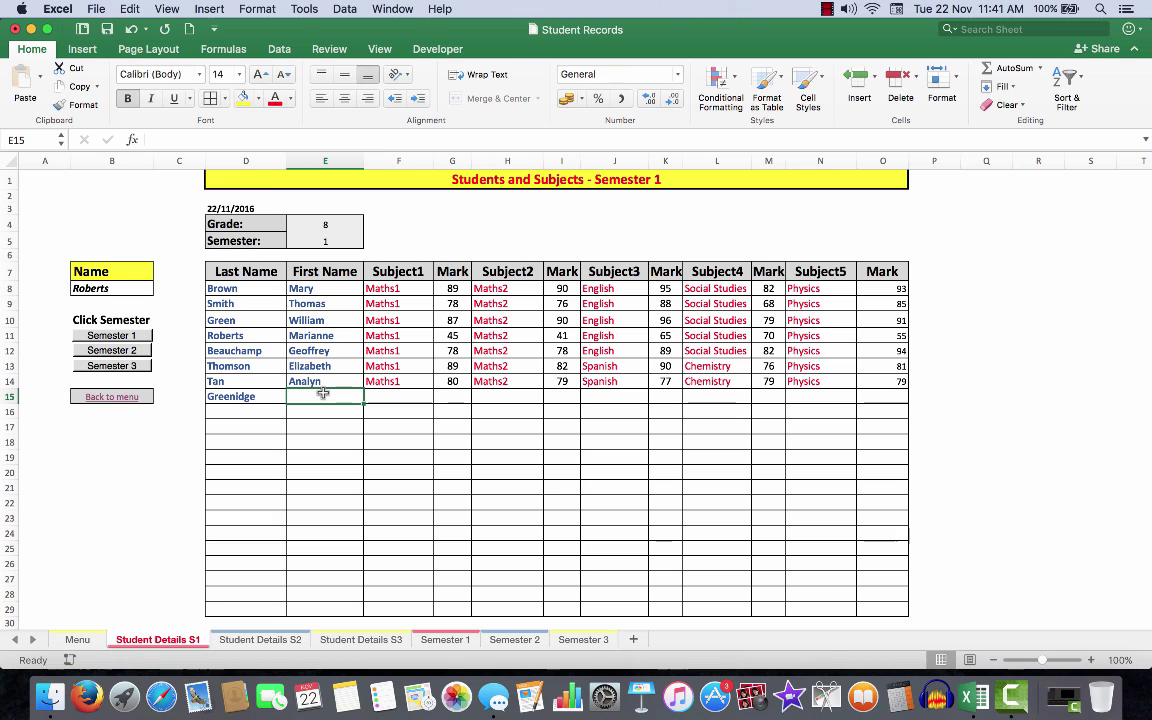
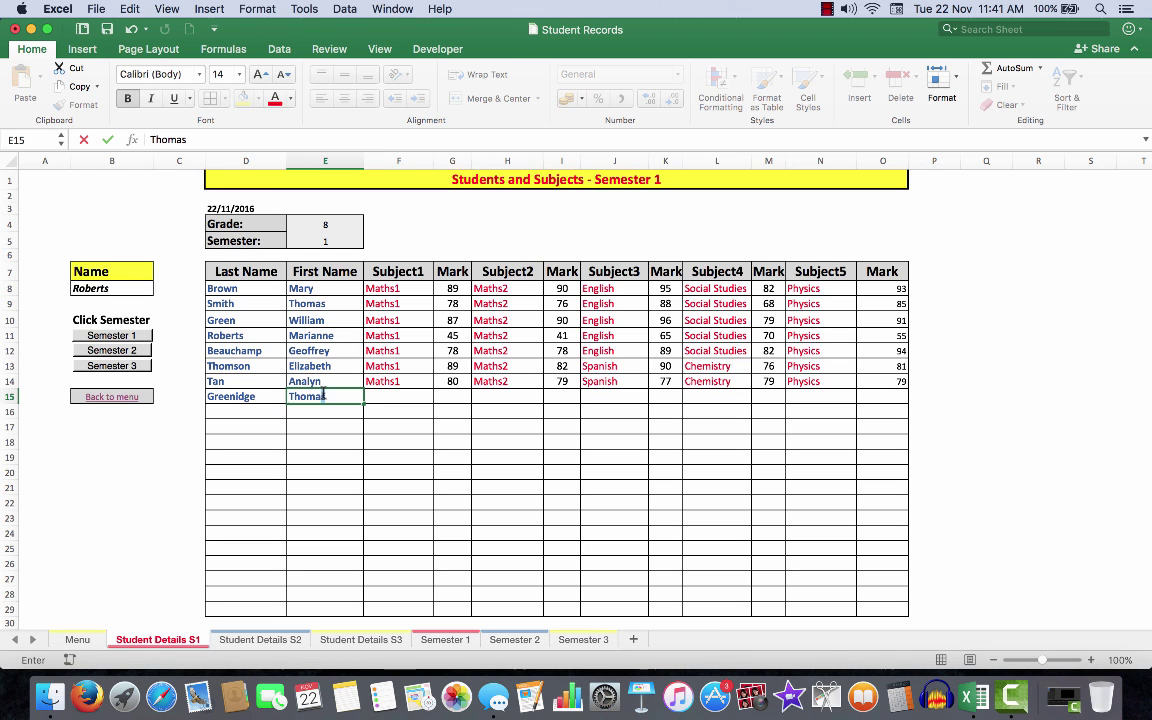
left_click(394, 397)
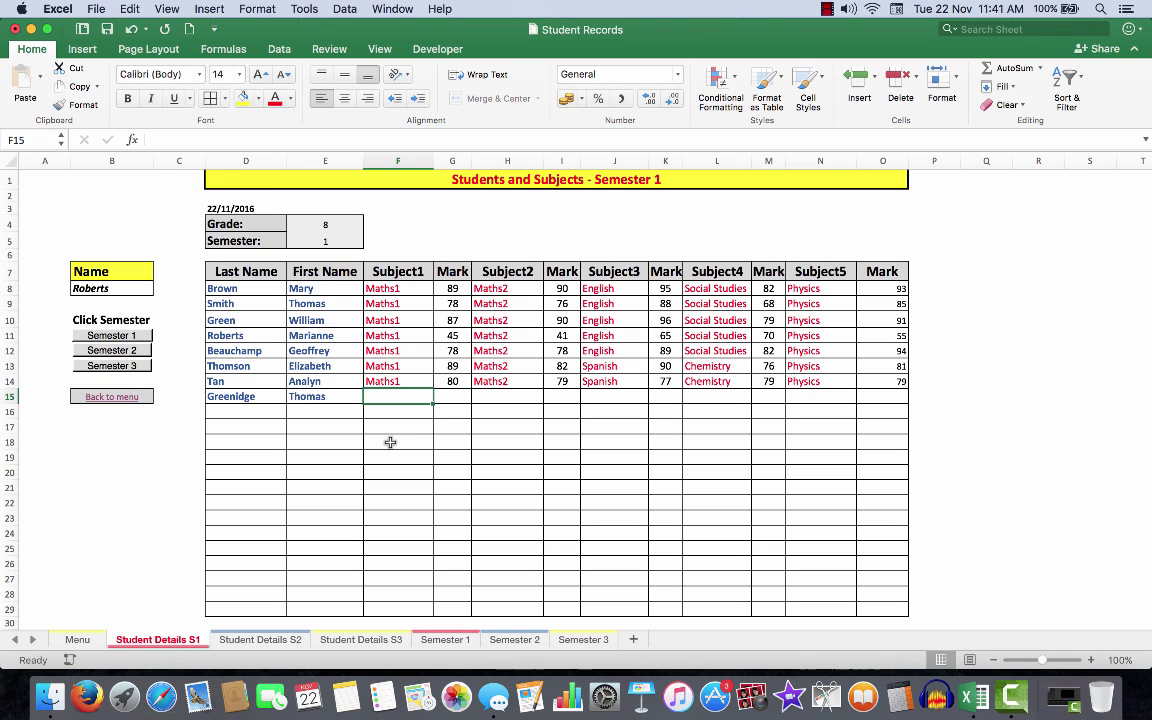
Fill in subjects French, Japanese, Chemistry and Physics, then copy the row D15:O15
type("French")
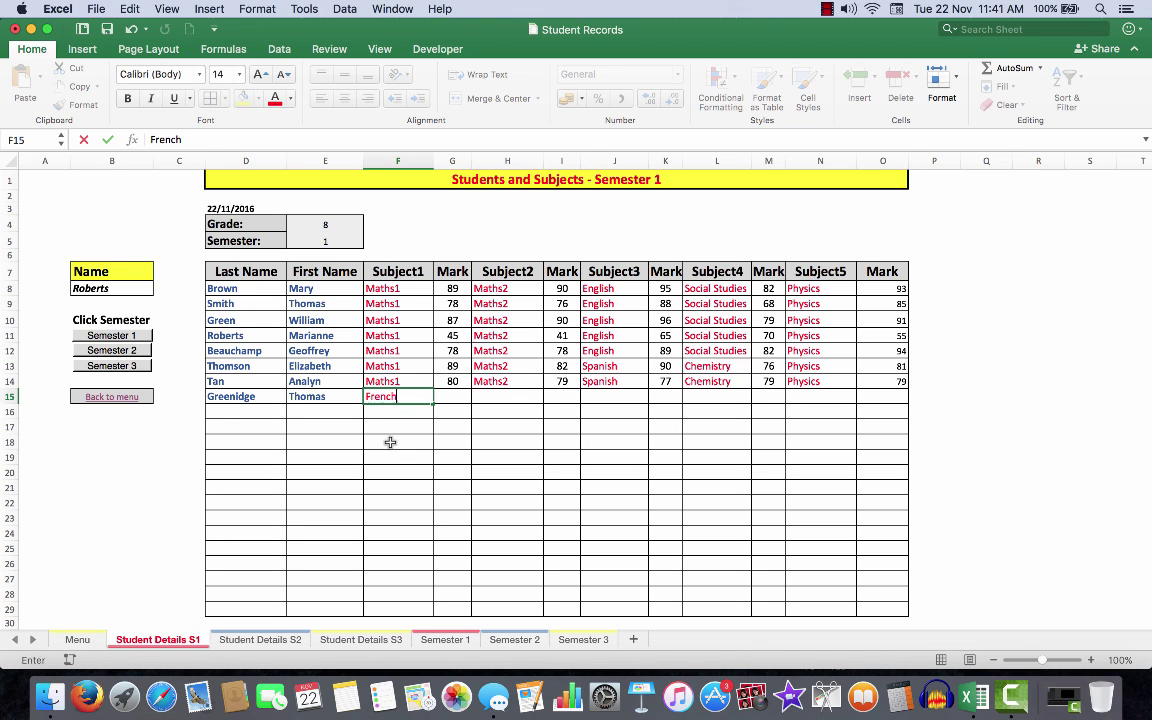
key("Tab")
key("Tab")
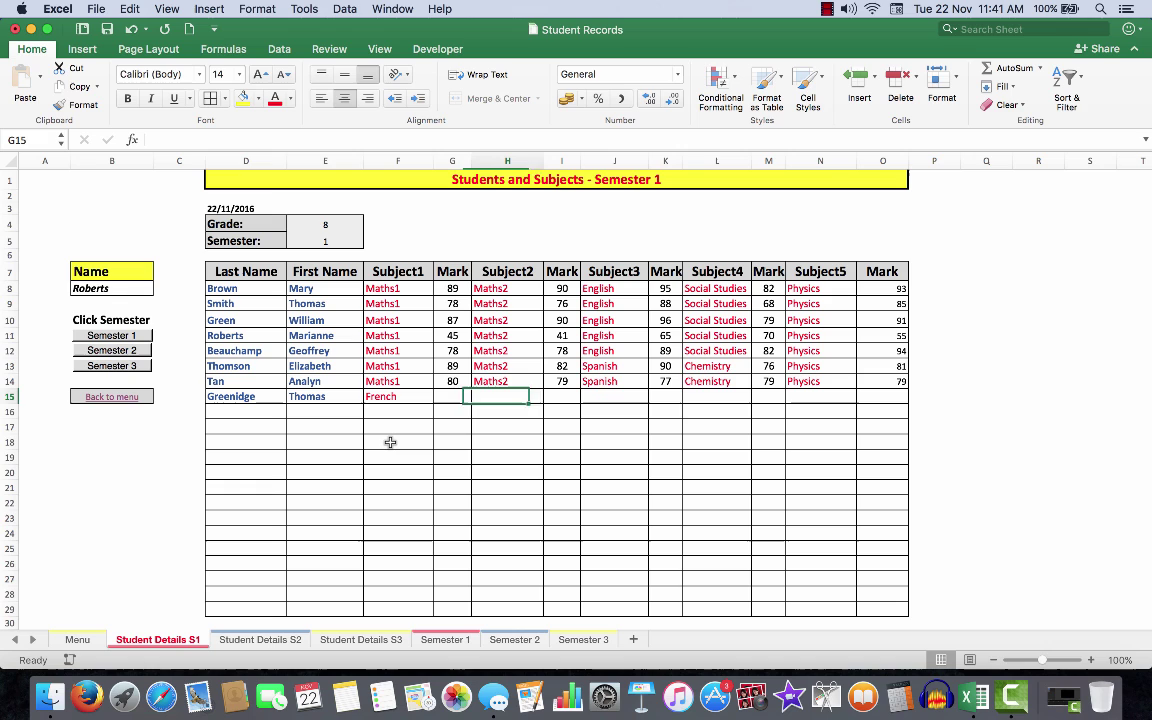
type("Japanese")
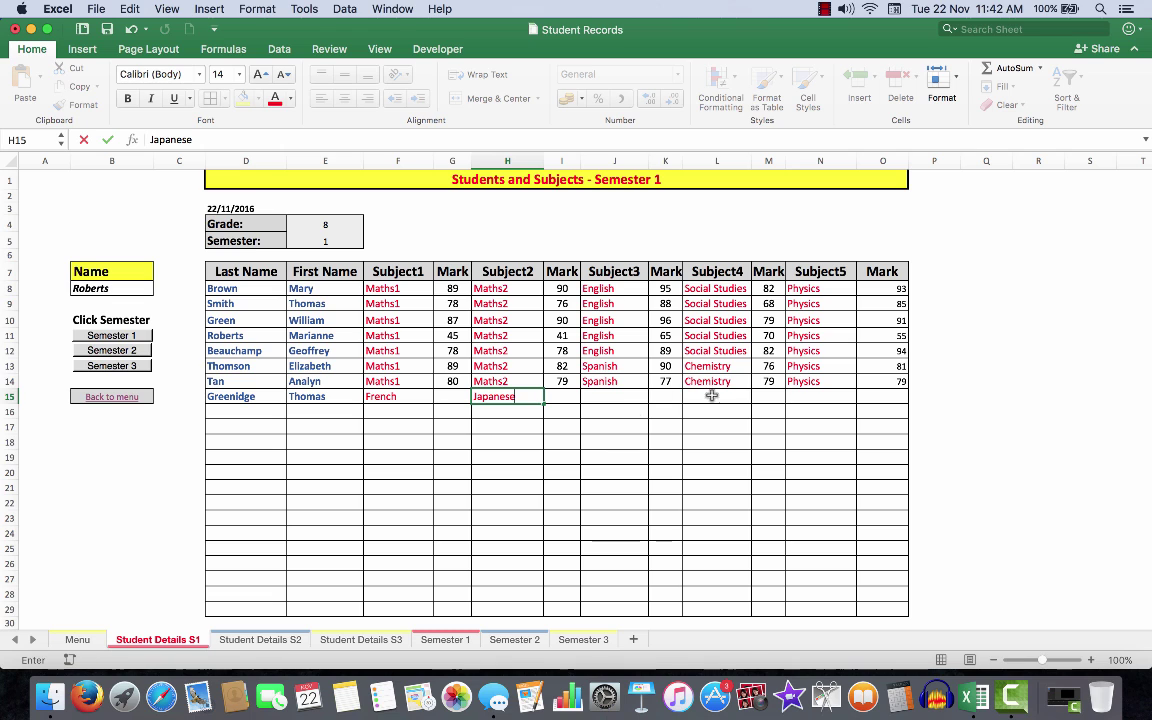
key("Tab")
key("Tab")
key("Tab")
key("Tab")
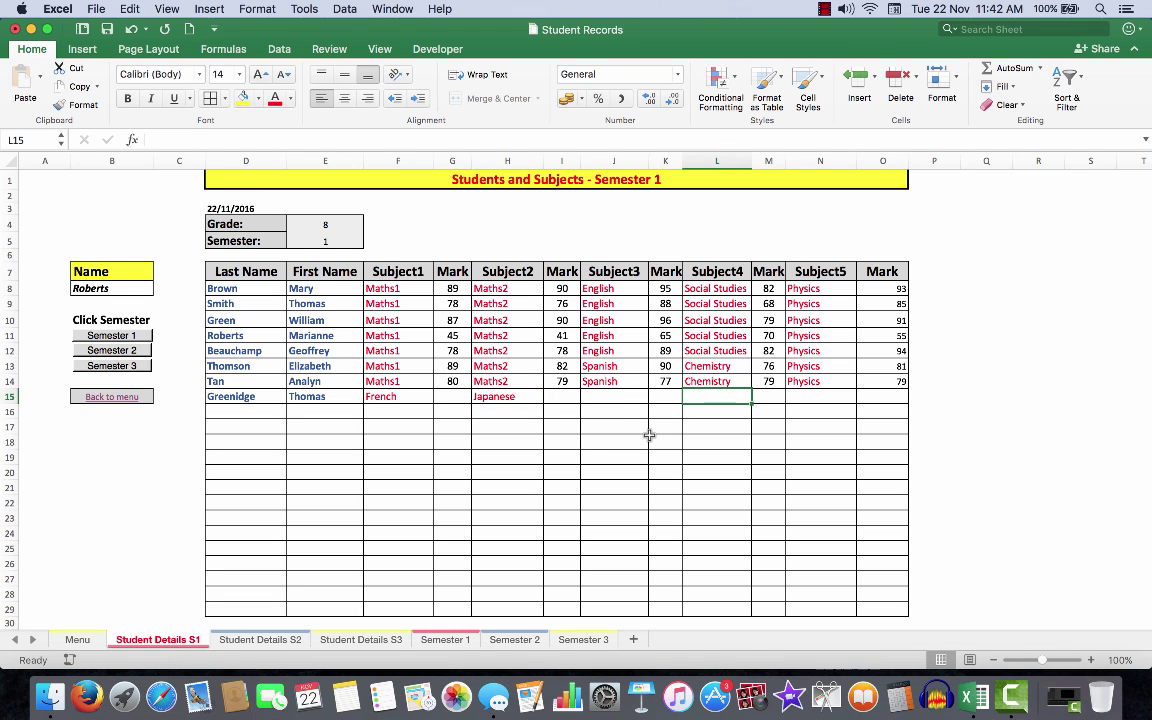
type("Chemistry")
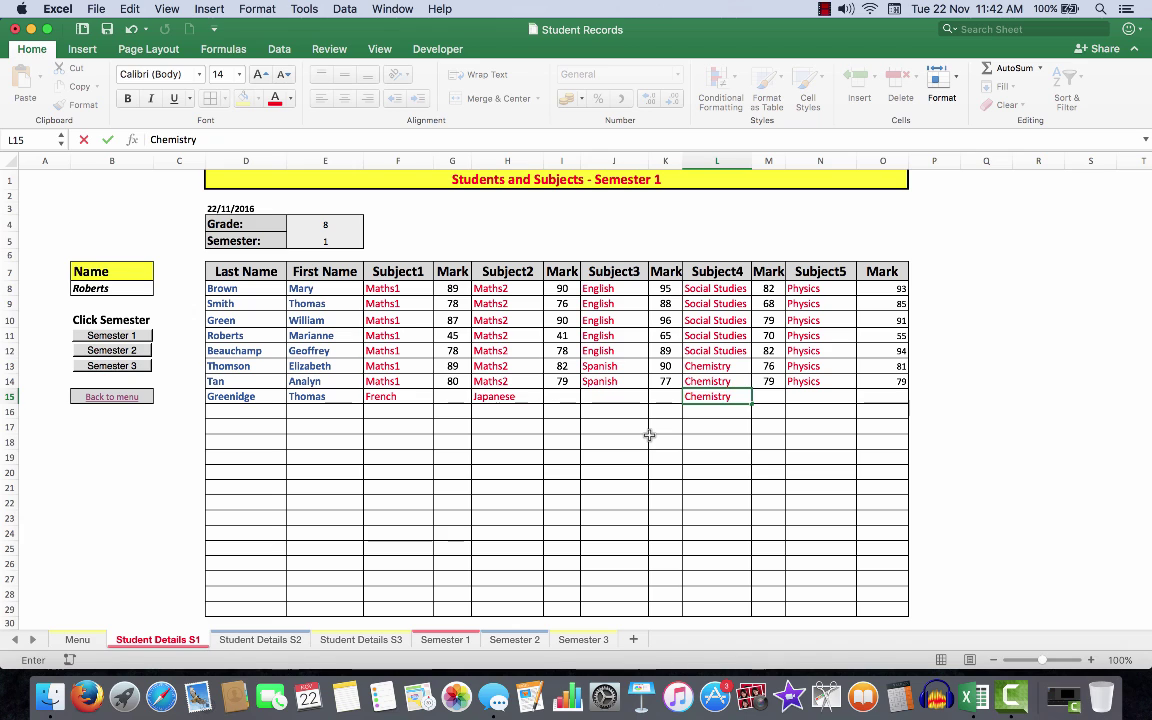
key("Tab")
key("Tab")
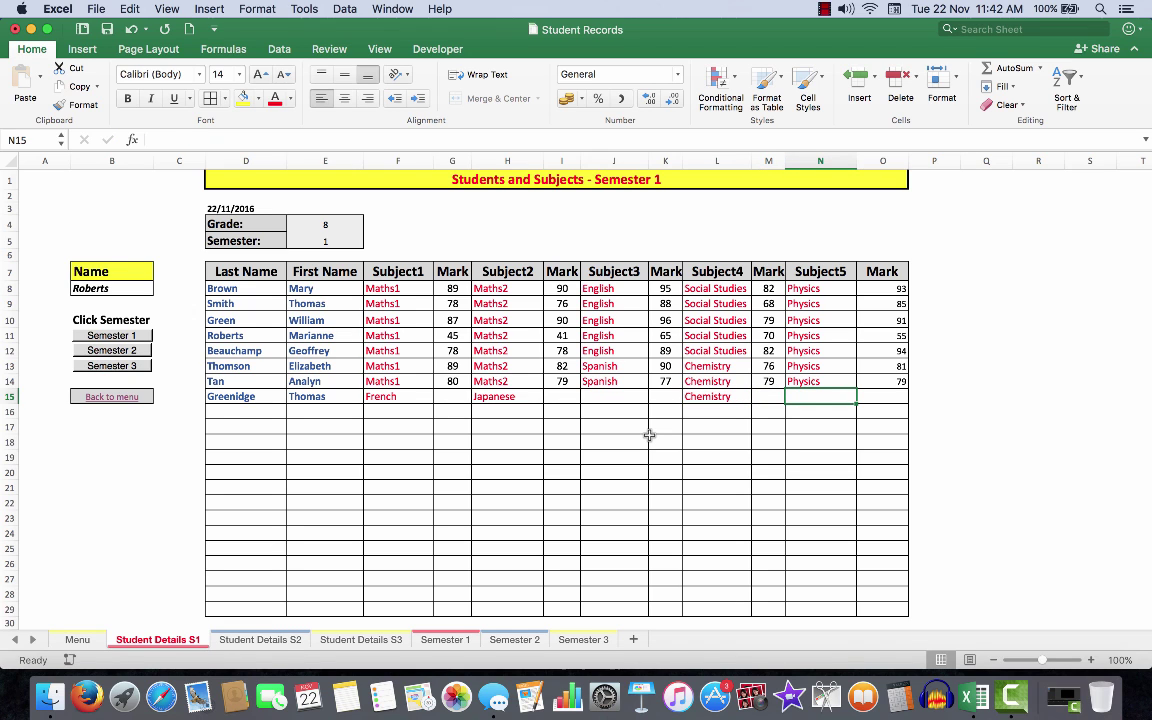
type("Ph")
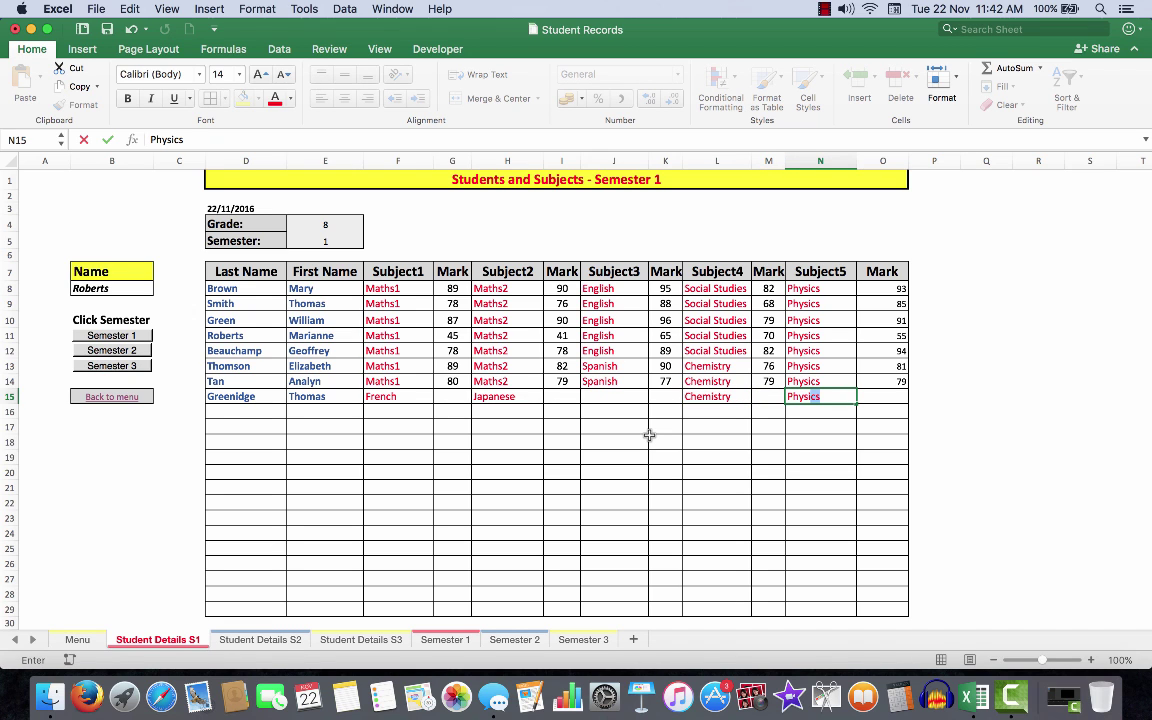
type("ysics")
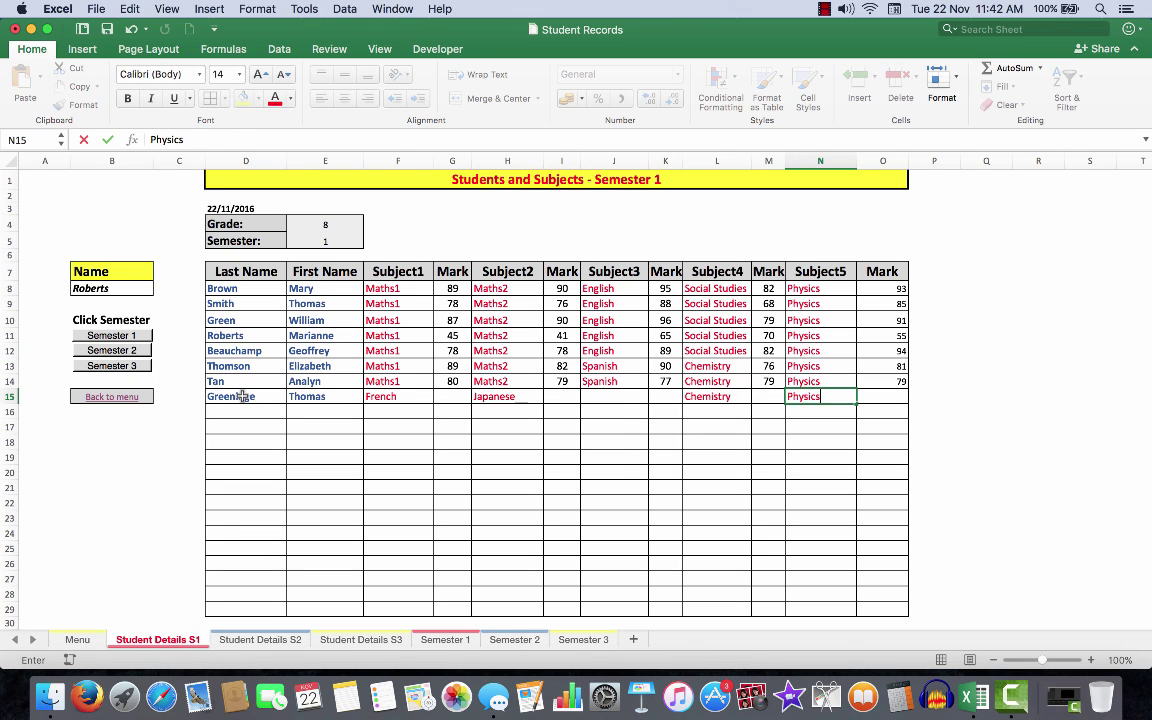
left_click_drag(241, 396, 875, 399)
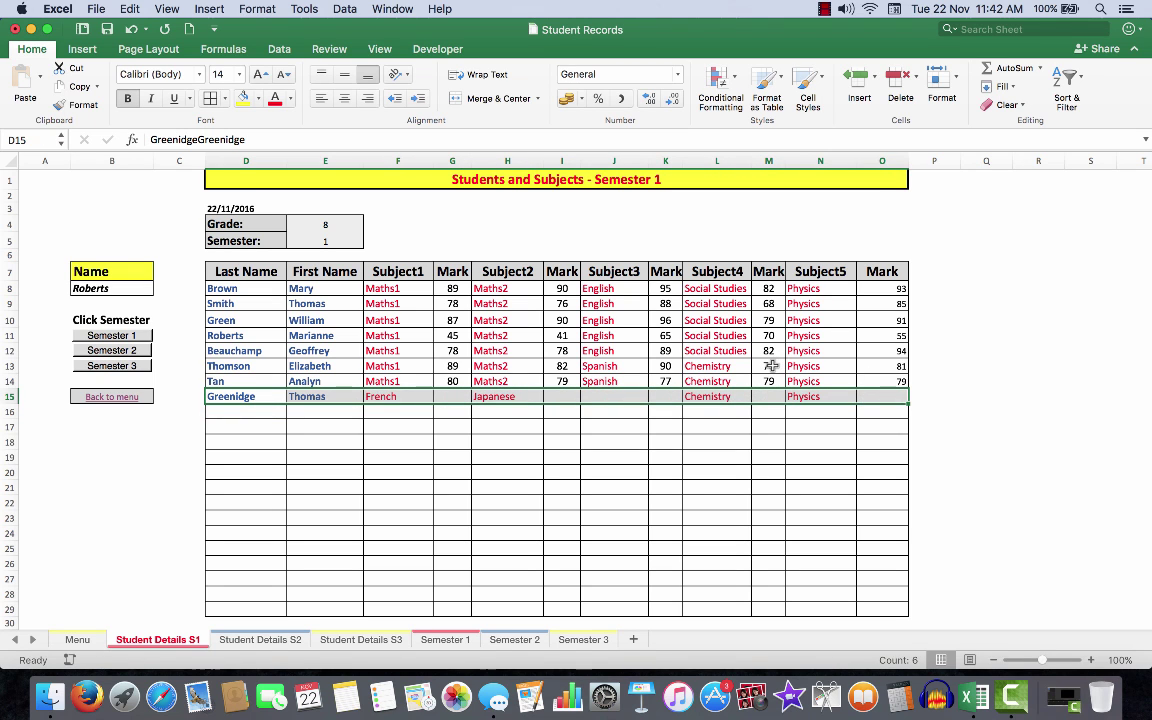
key("super+c")
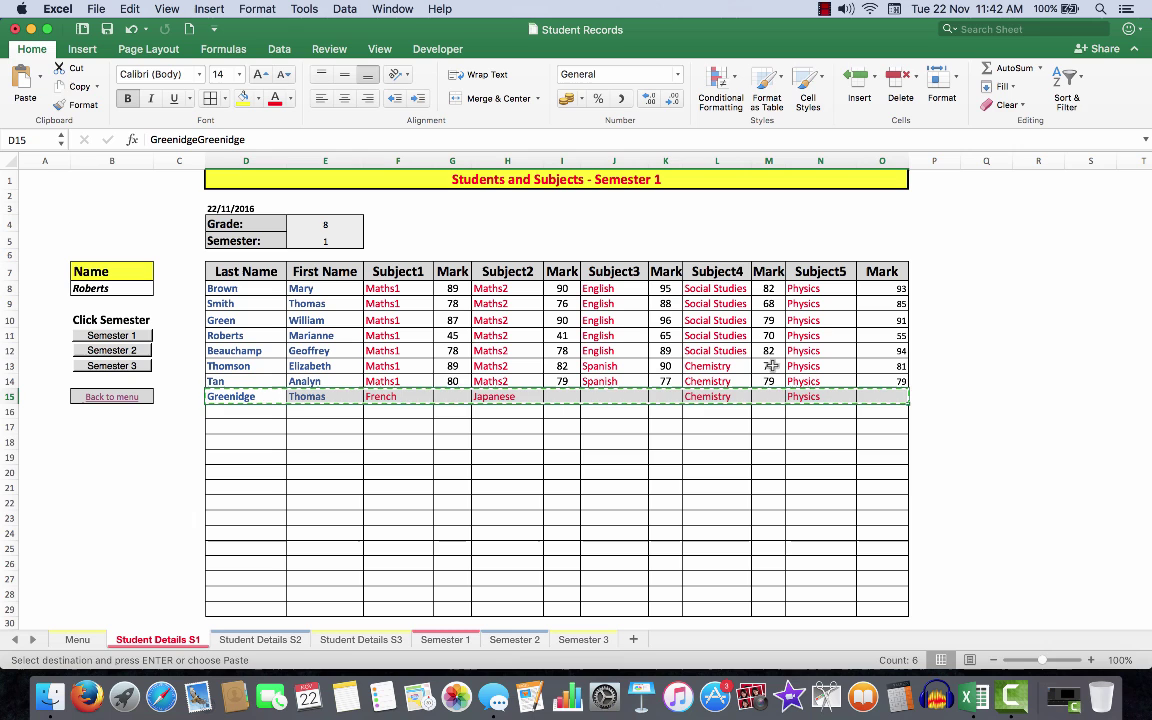
Paste the new student's row into D15 of Student Details S2
left_click(275, 640)
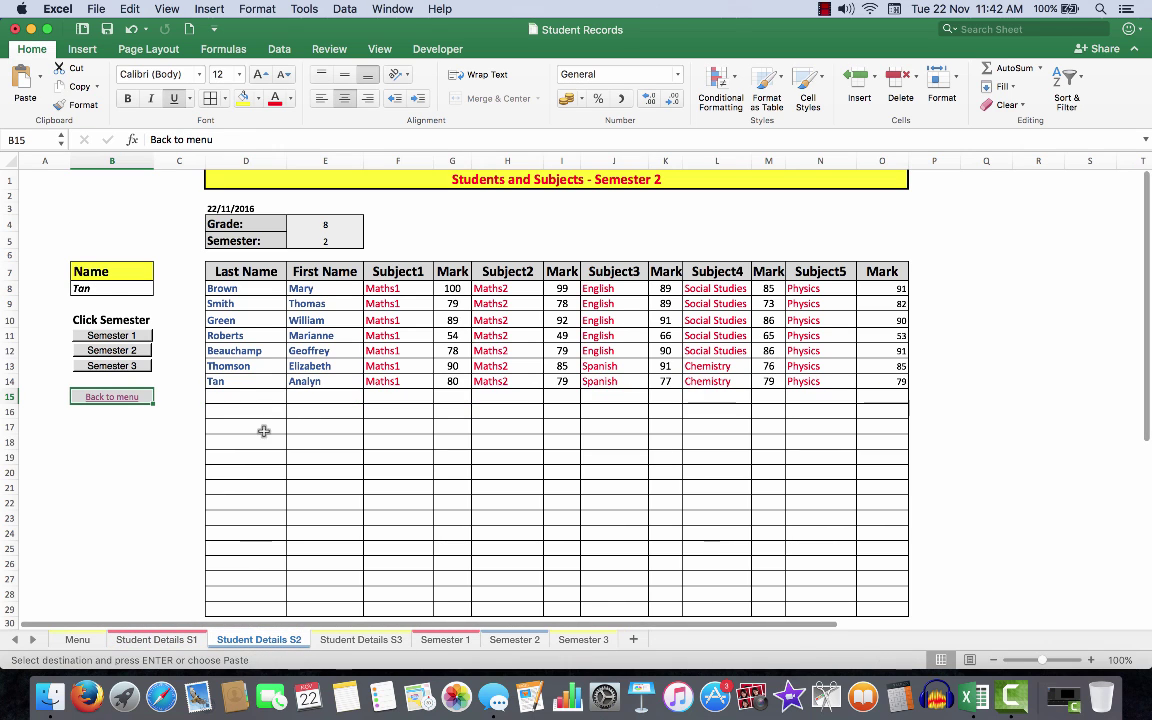
left_click(226, 396)
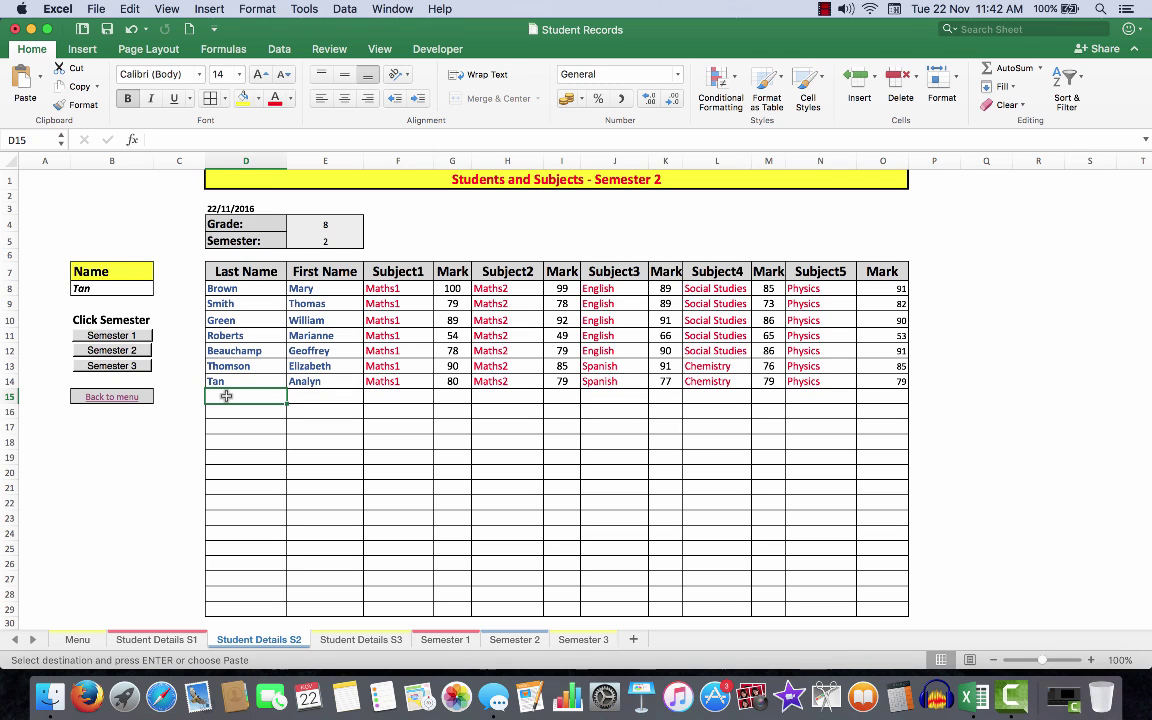
key("super+v")
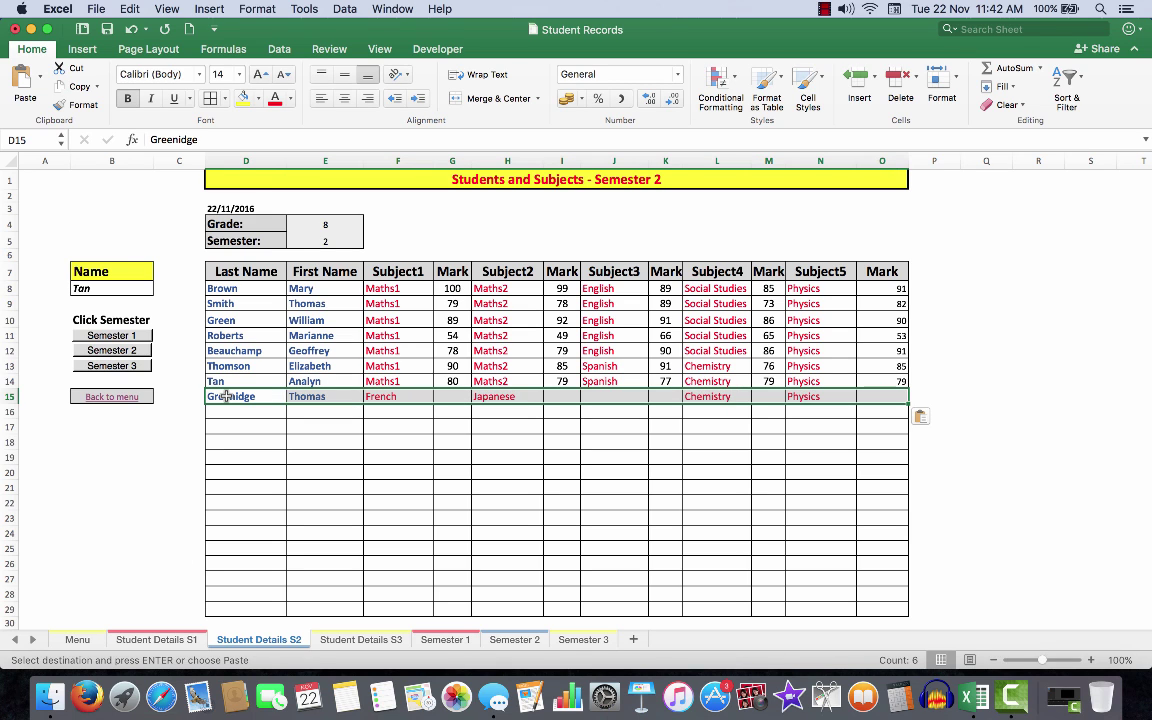
Paste the same row into D15 of Student Details S3
left_click(352, 641)
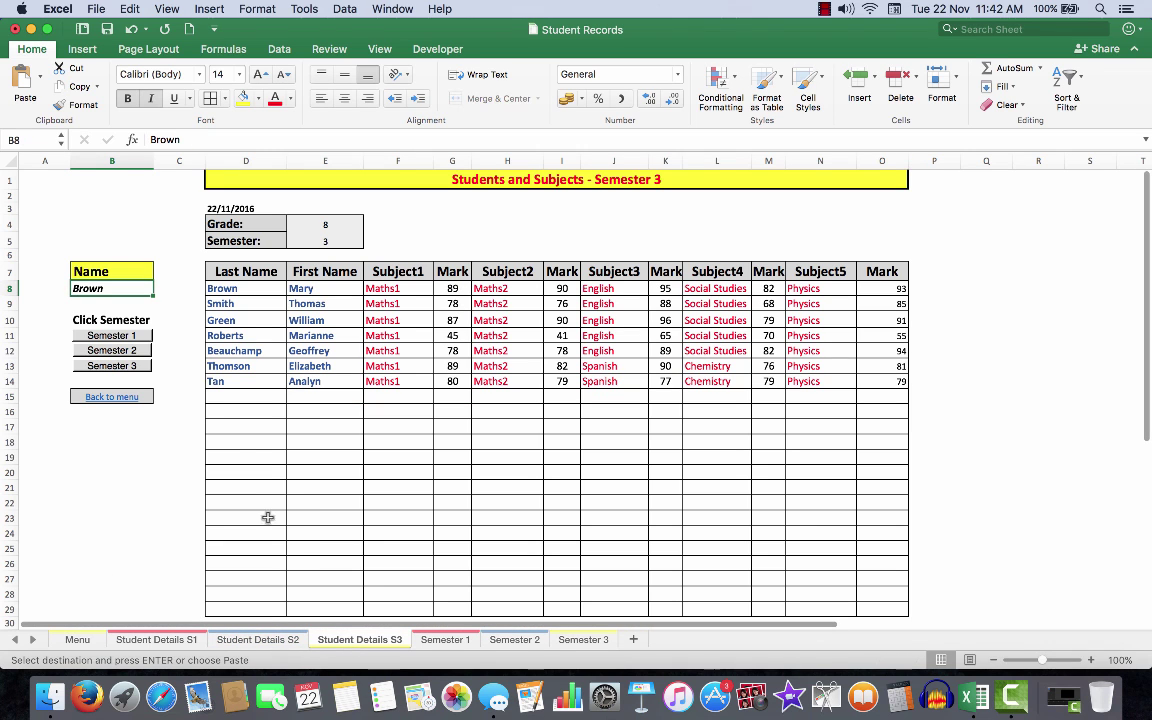
left_click(234, 398)
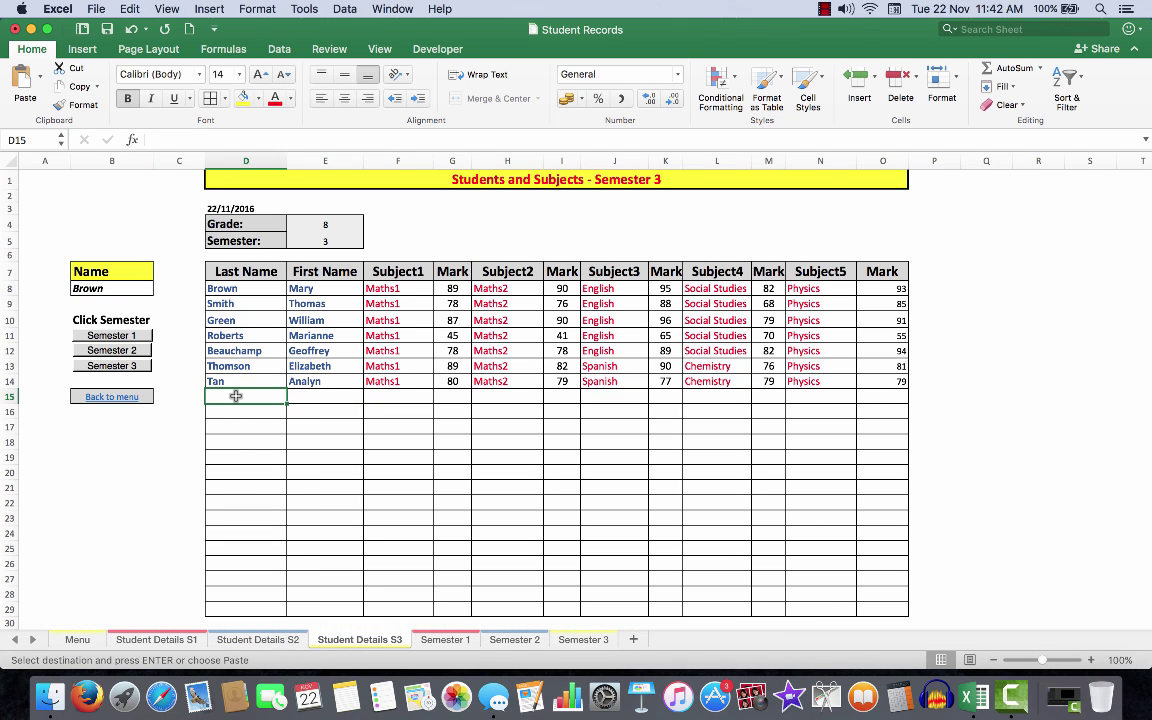
key("super+v")
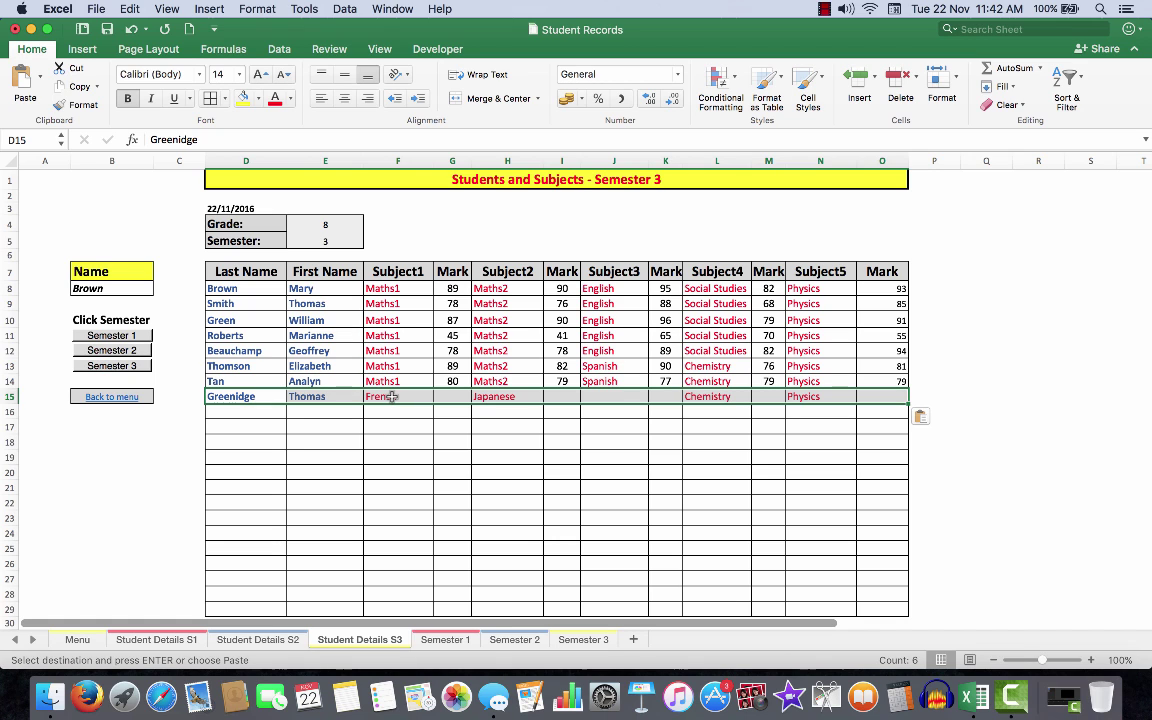
Replace French with Maths1 in F15 using AutoComplete
left_click(393, 397)
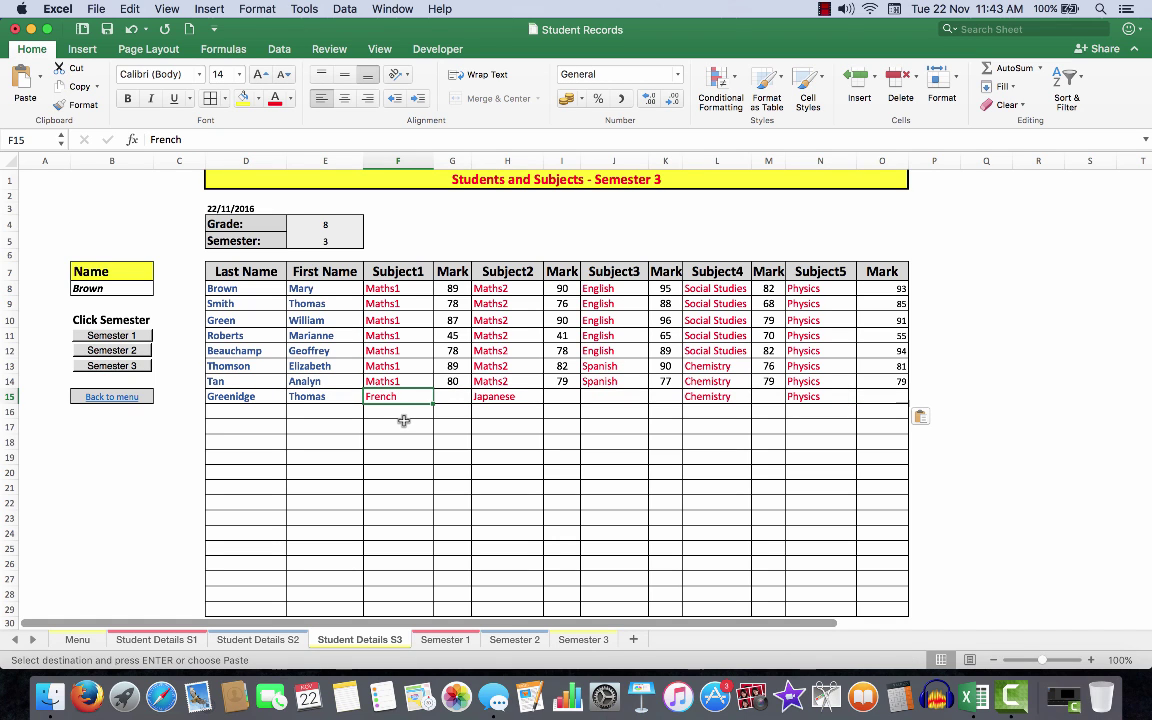
key("Delete")
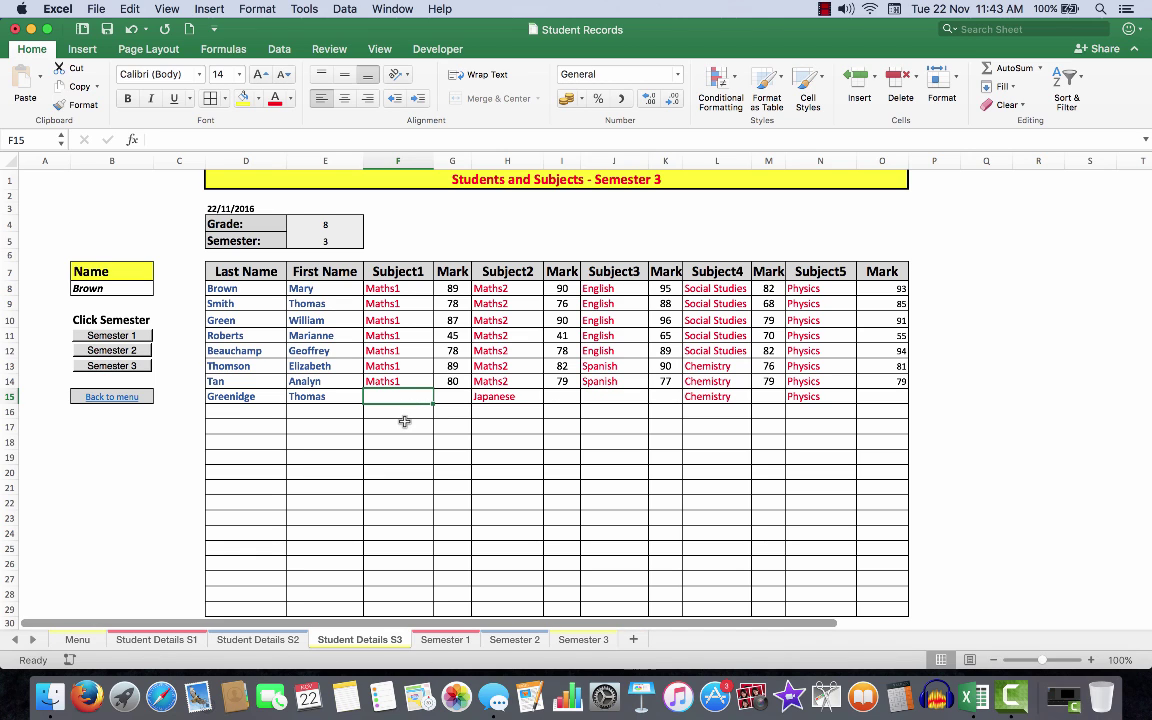
type("Maths1")
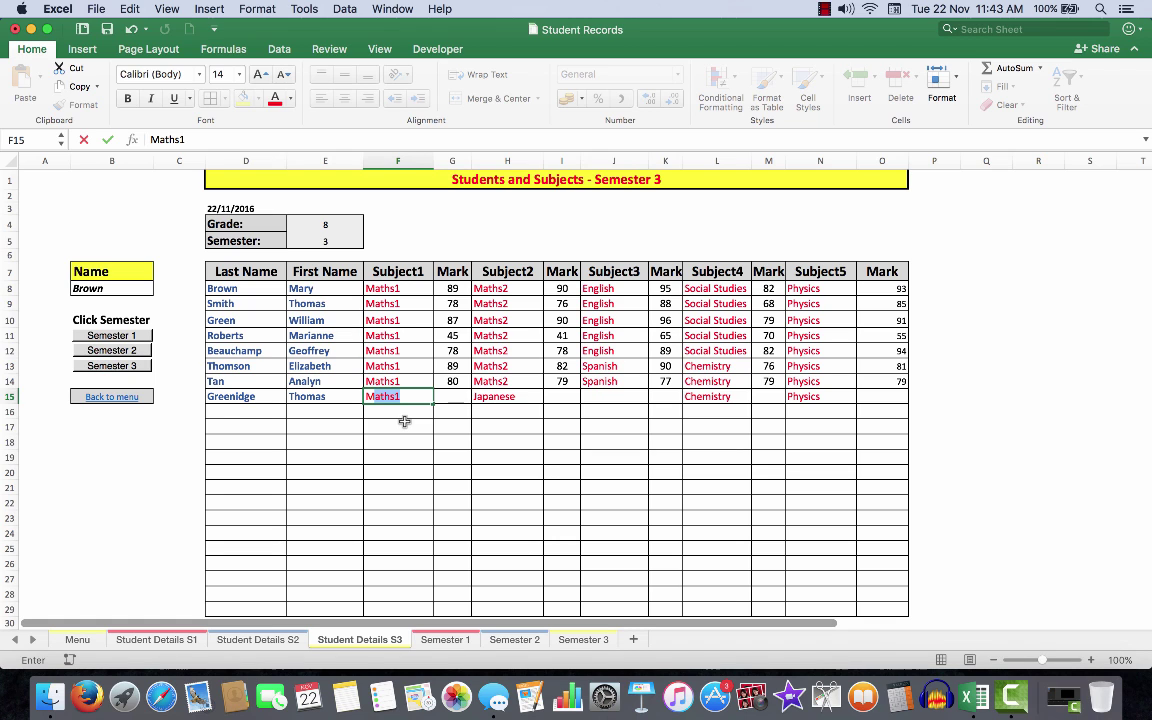
key("Tab")
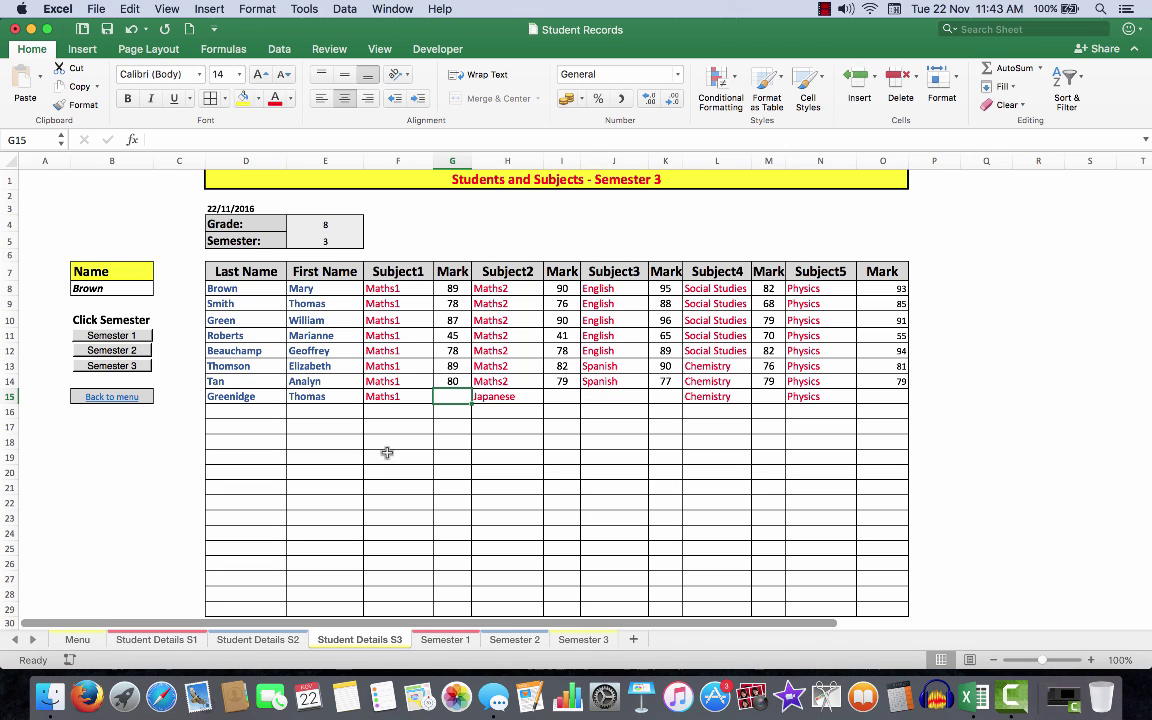
Go back to the Menu sheet, then reopen the Student Details S1 sheet
left_click(117, 399)
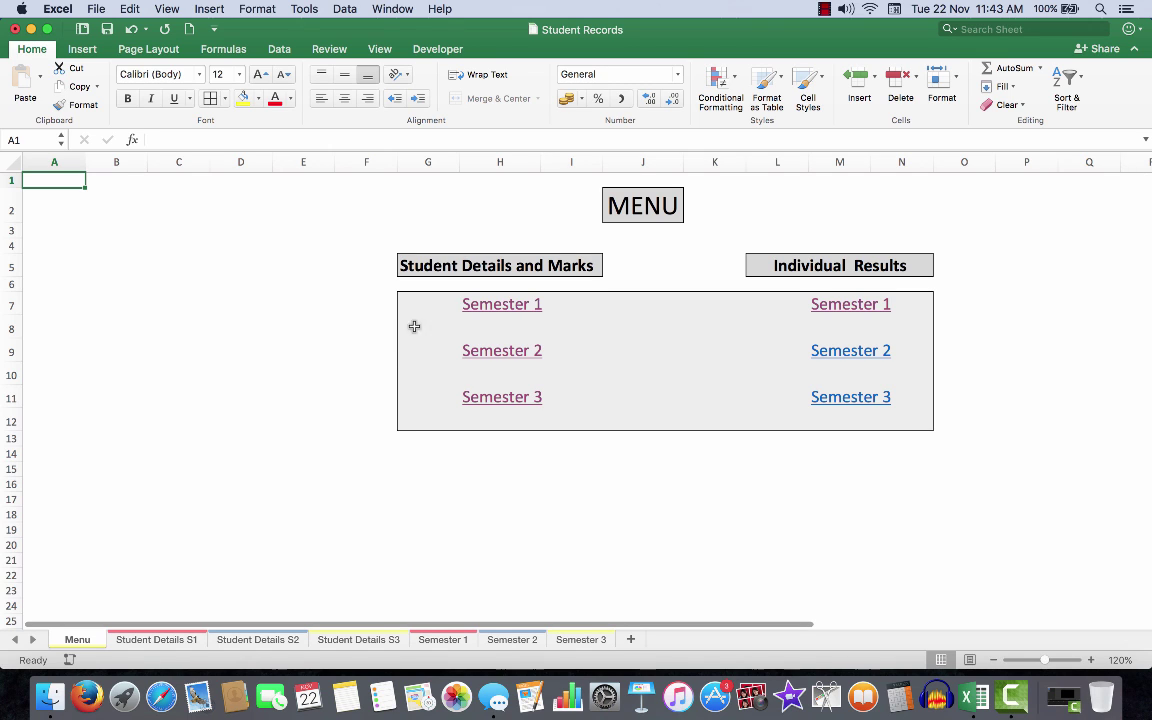
left_click(825, 10)
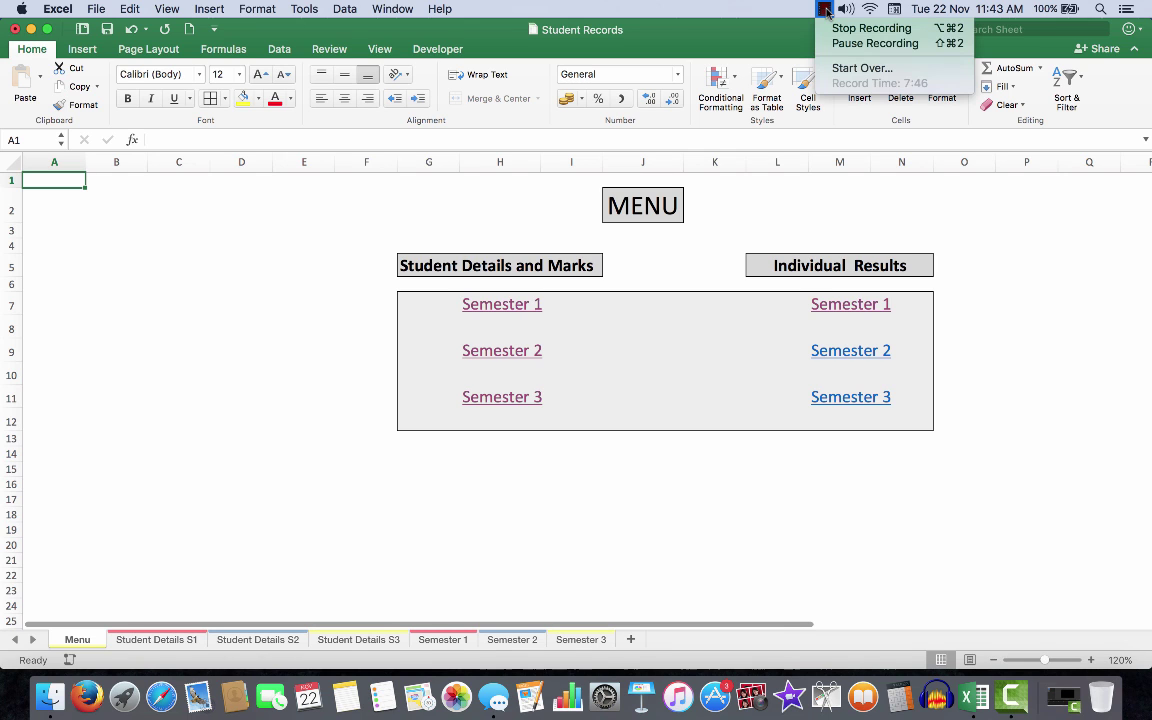
left_click(853, 44)
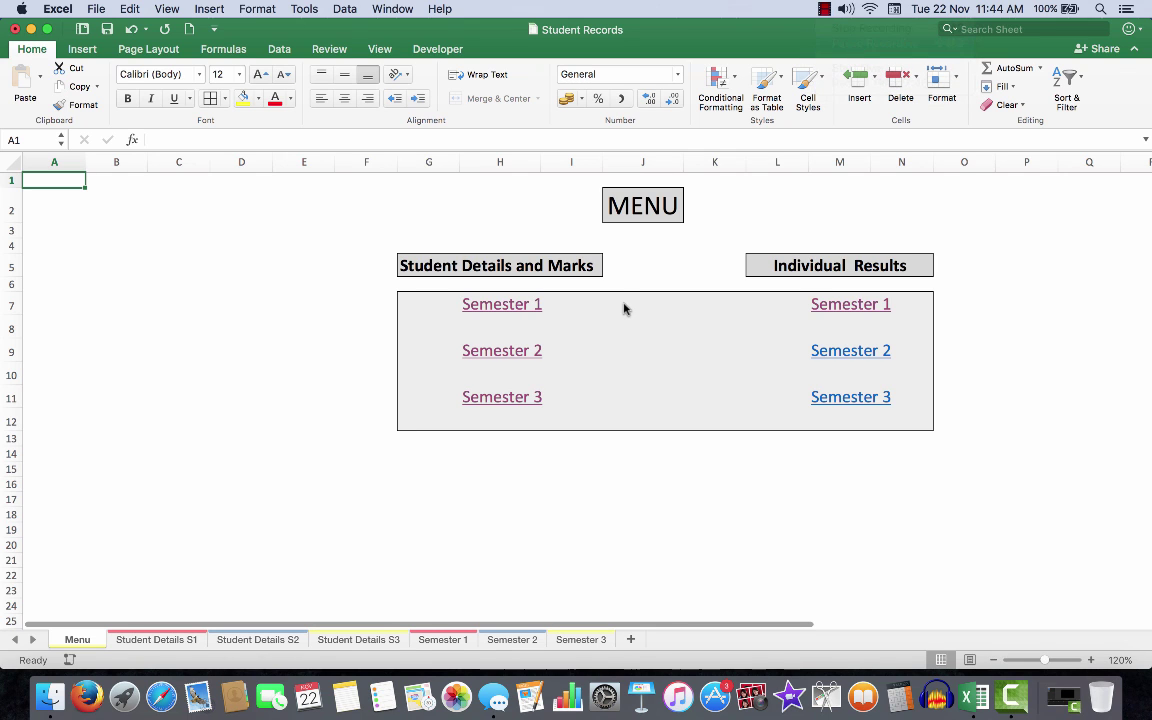
left_click(158, 640)
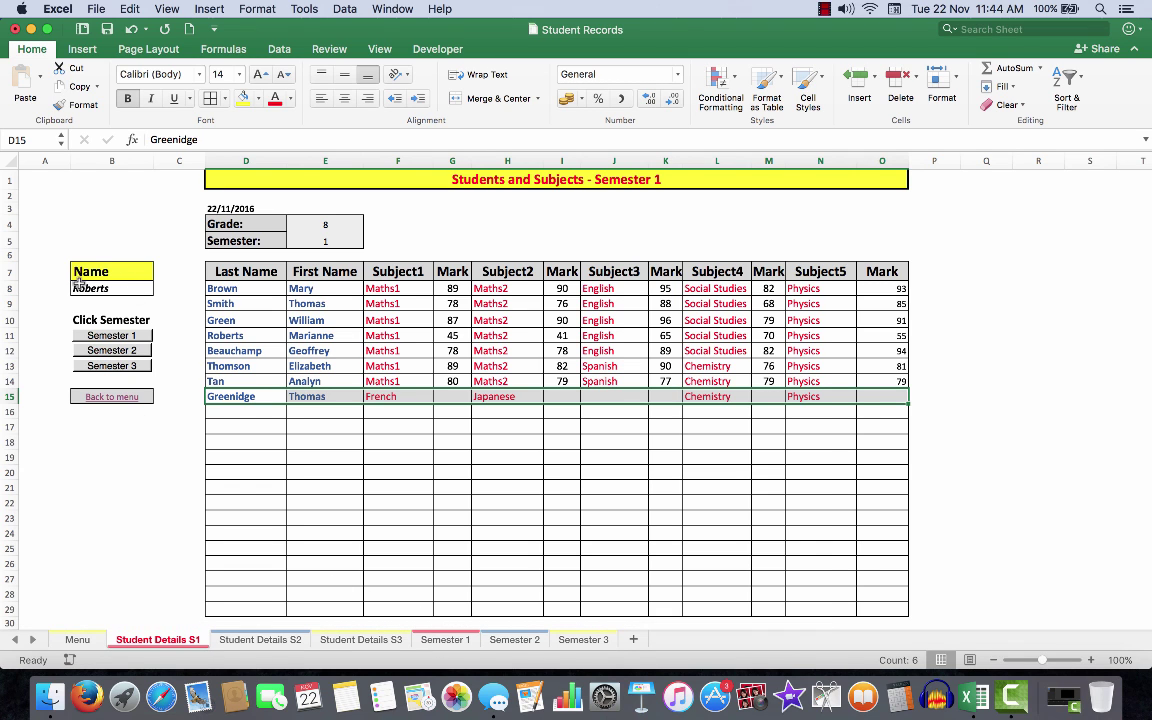
Run the Semester 1 macro and inspect the VLOOKUP formulas in cells E6 through I6
left_click(112, 337)
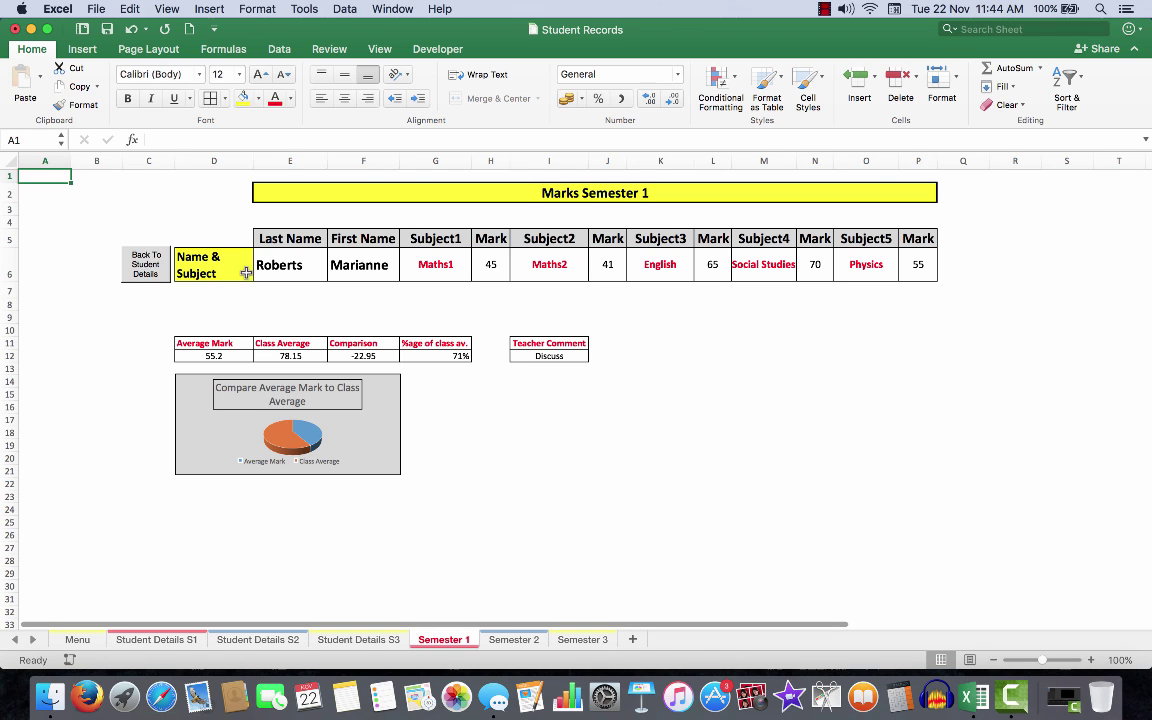
left_click(281, 265)
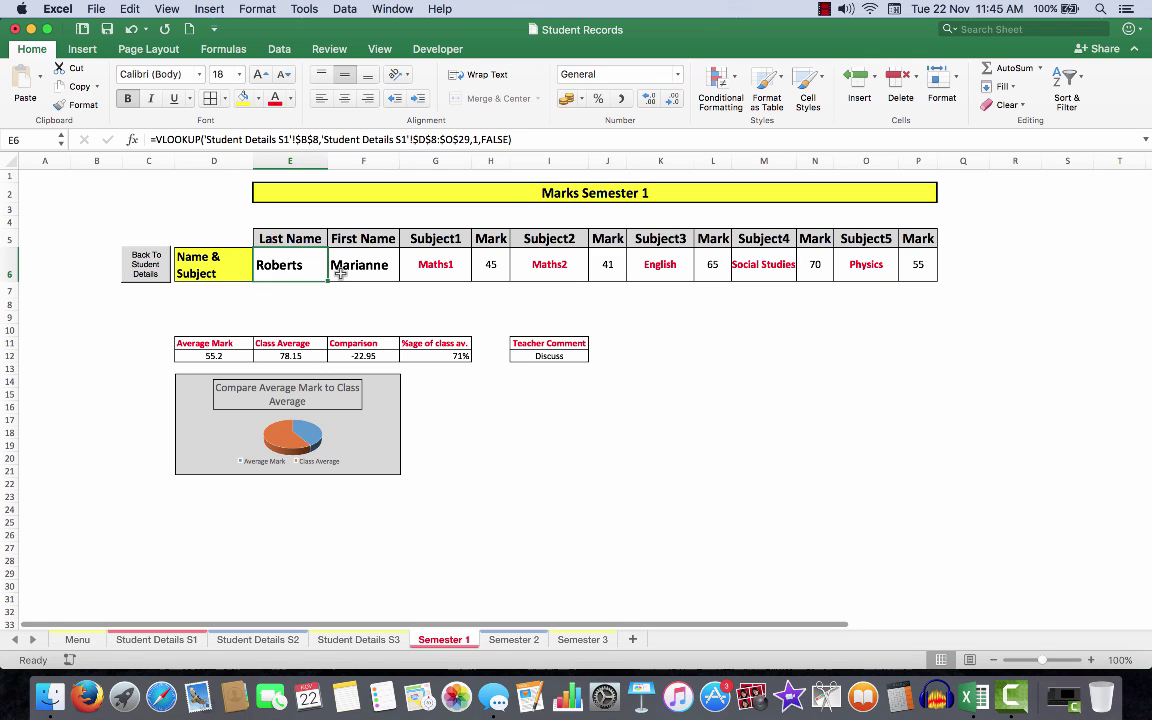
left_click(355, 265)
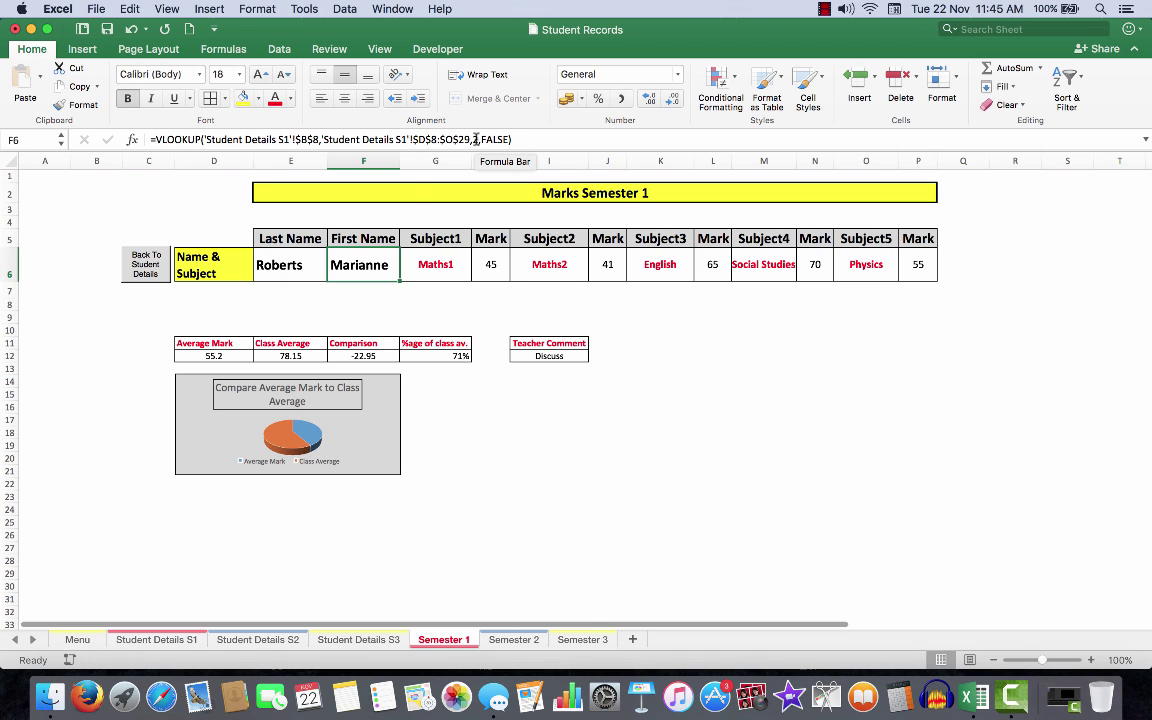
left_click(278, 272)
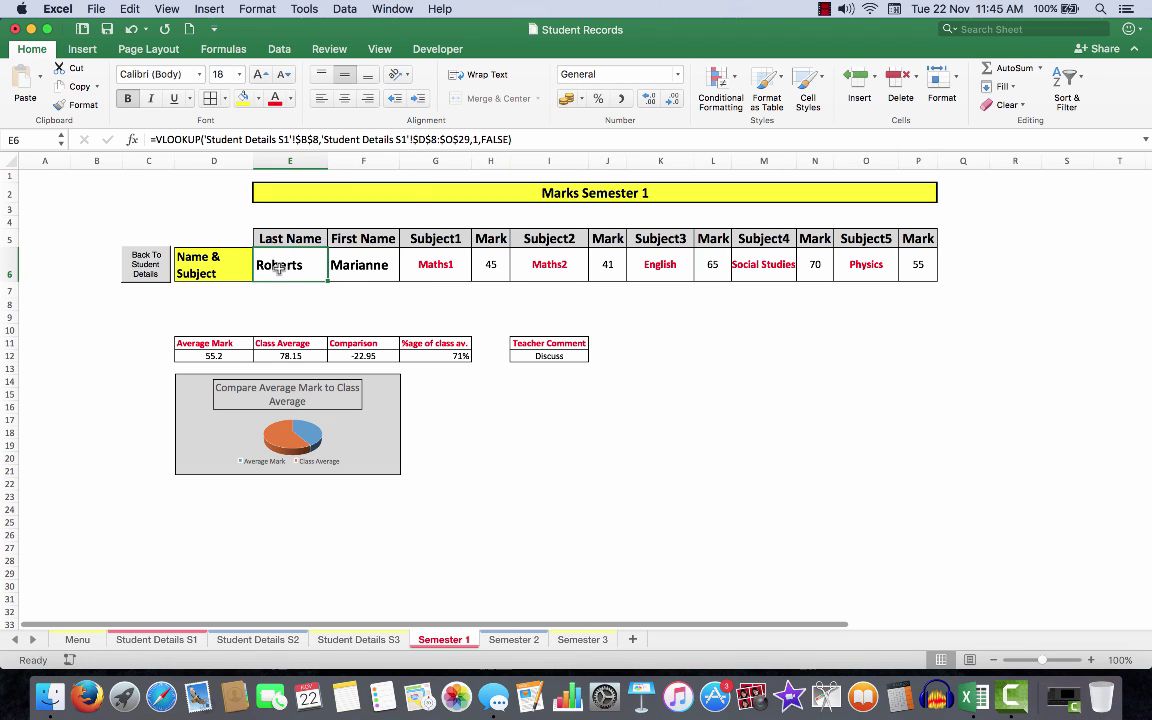
left_click(361, 268)
left_click(430, 265)
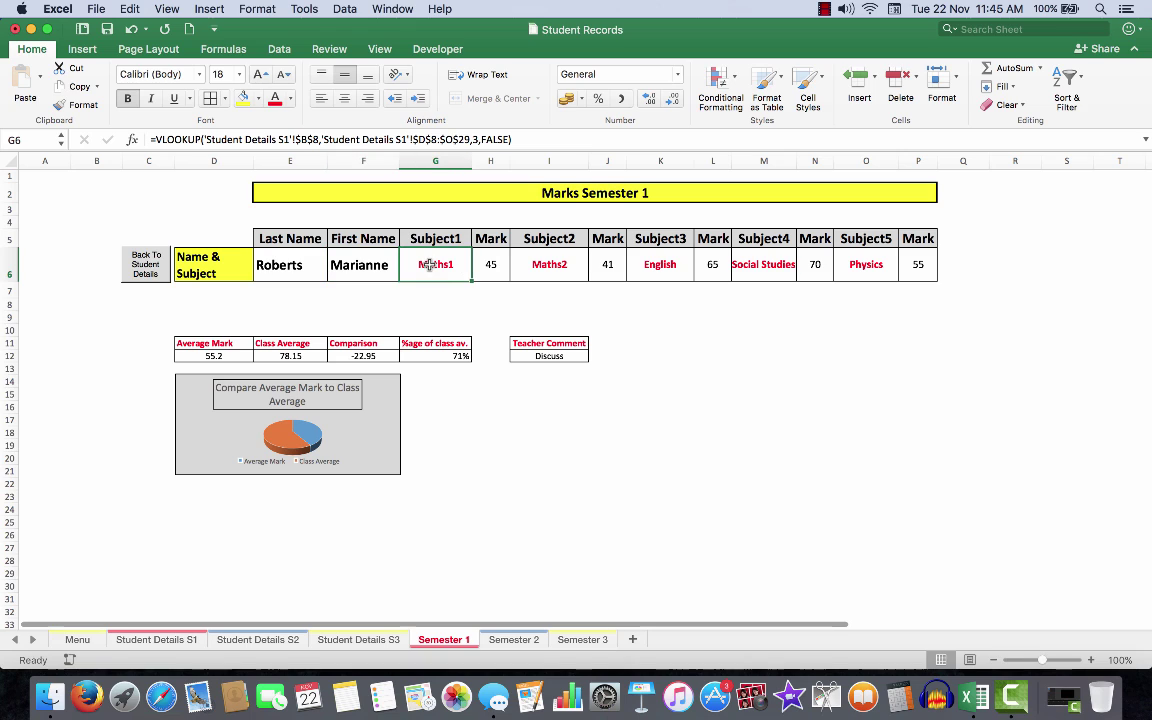
left_click(493, 265)
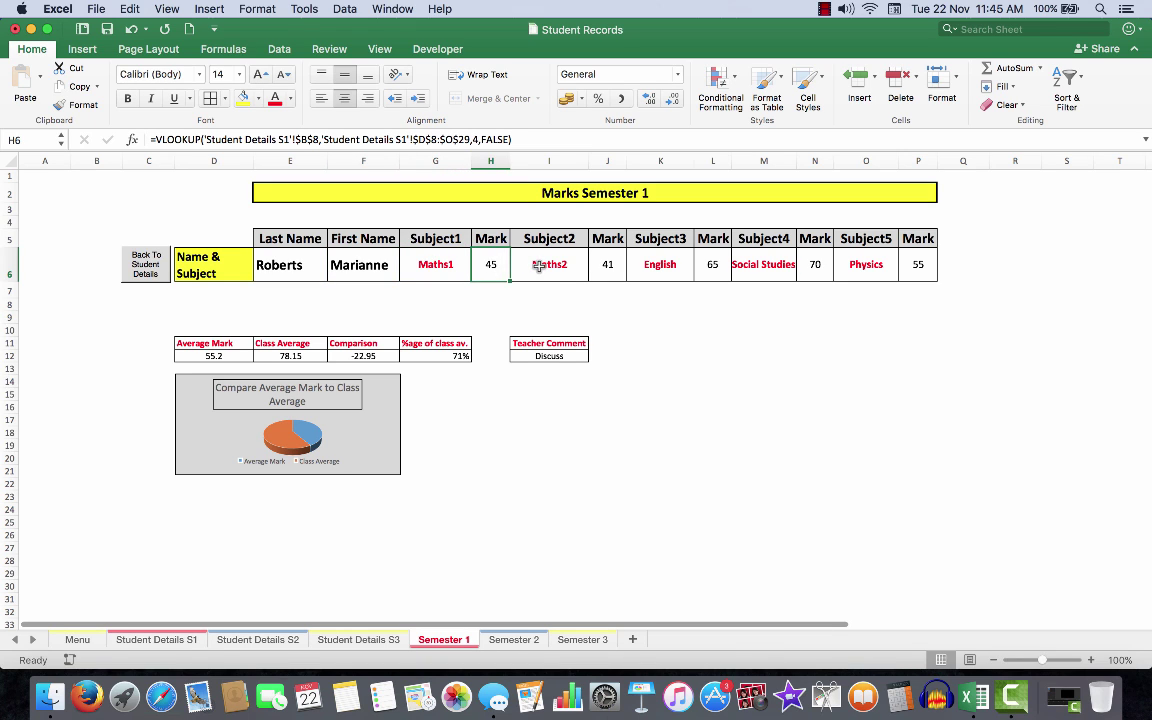
left_click(538, 265)
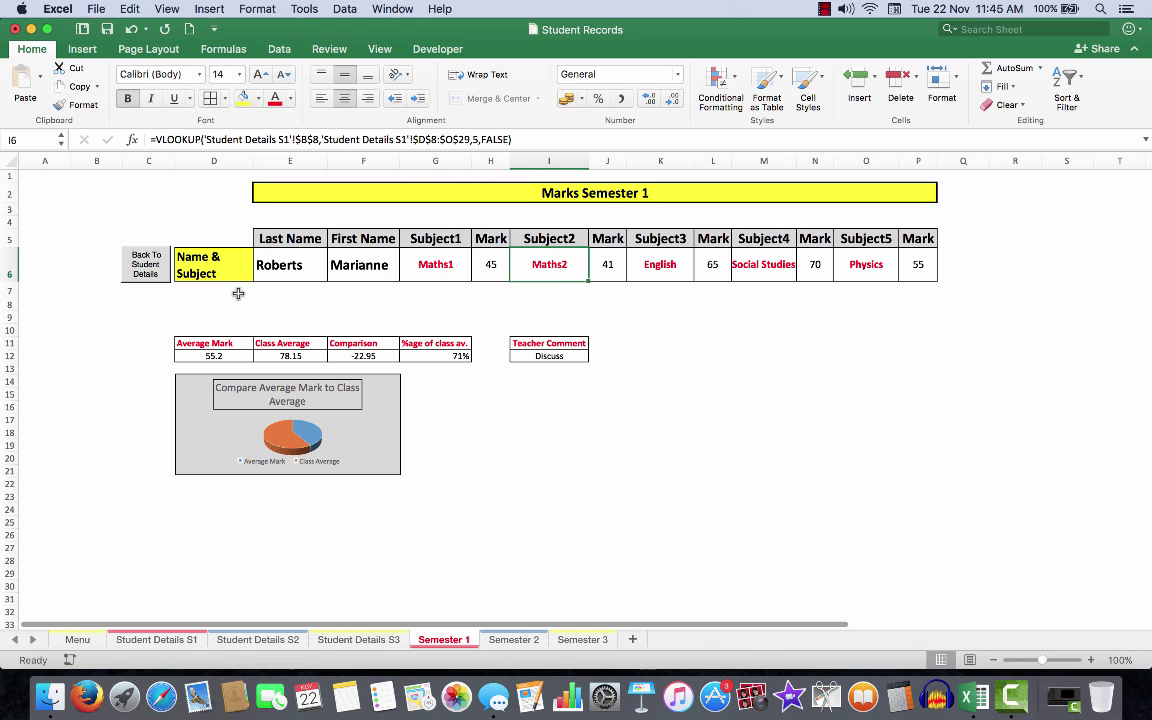
left_click(277, 265)
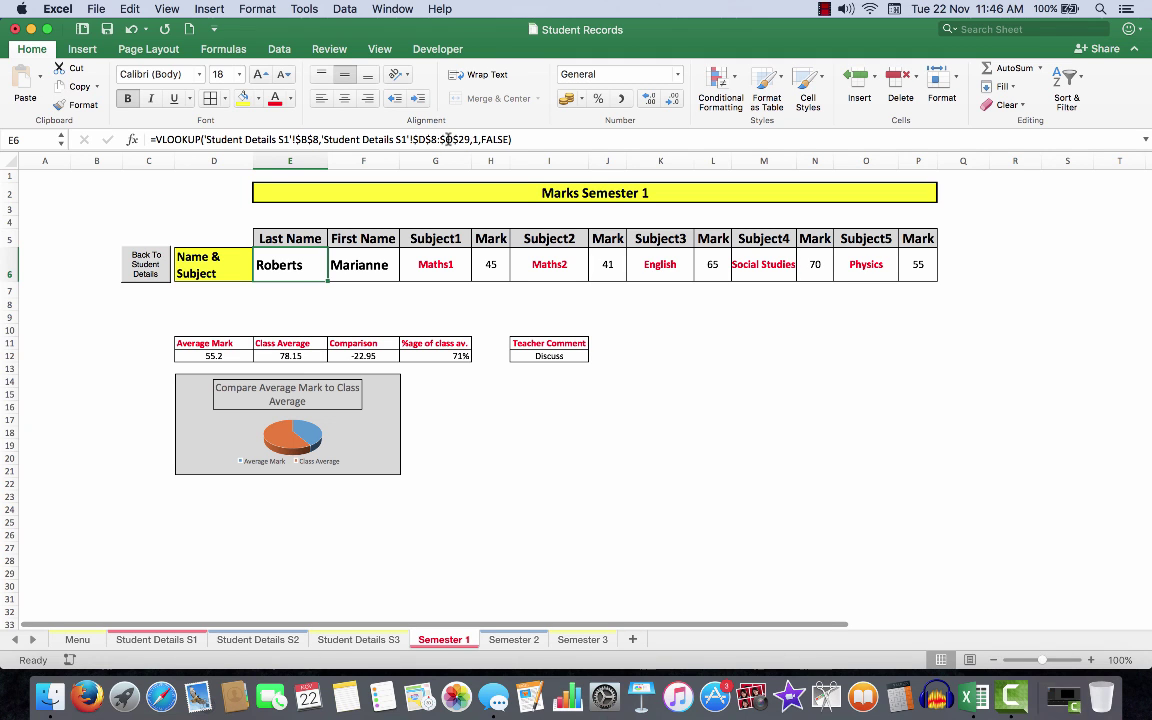
Step through Student Details S1 and S2 to the Marks Semester 2 sheet (78.8 average, 99%)
left_click(172, 644)
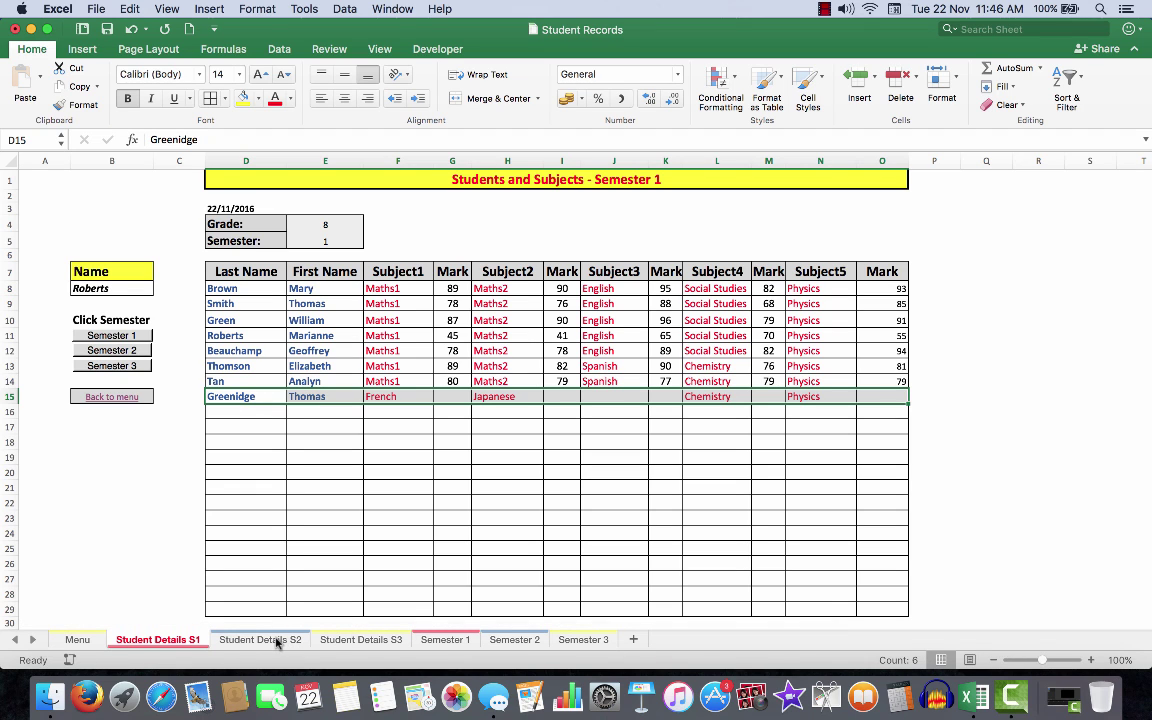
left_click(260, 640)
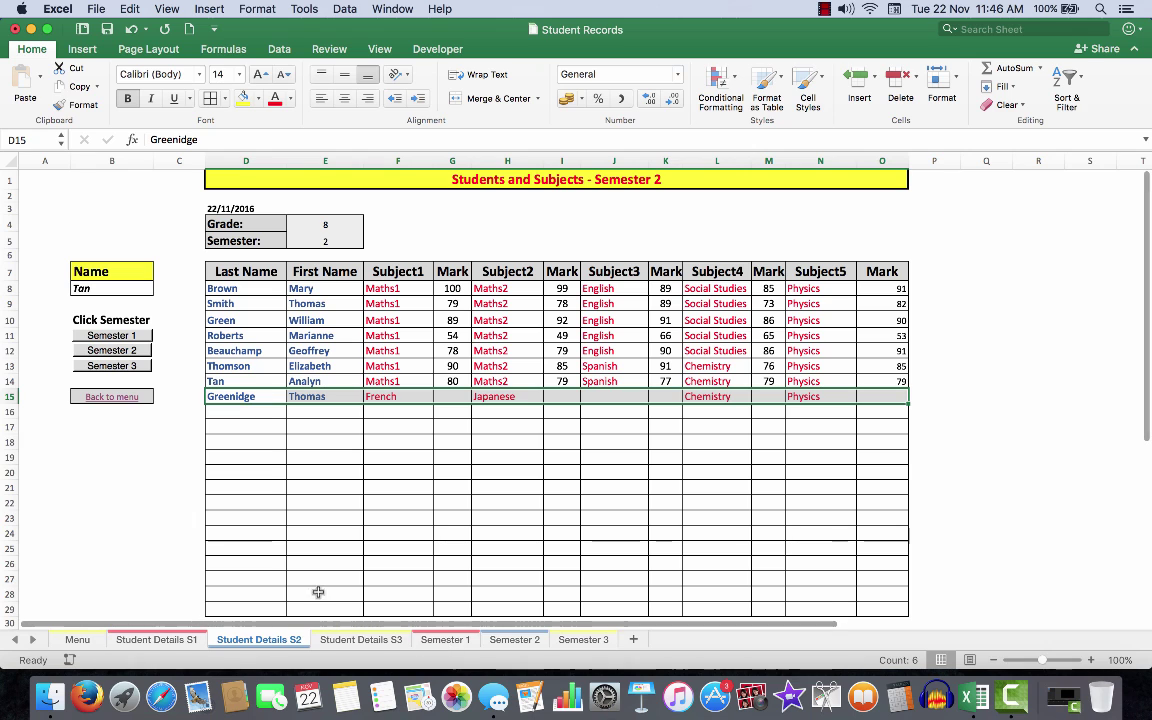
left_click(510, 640)
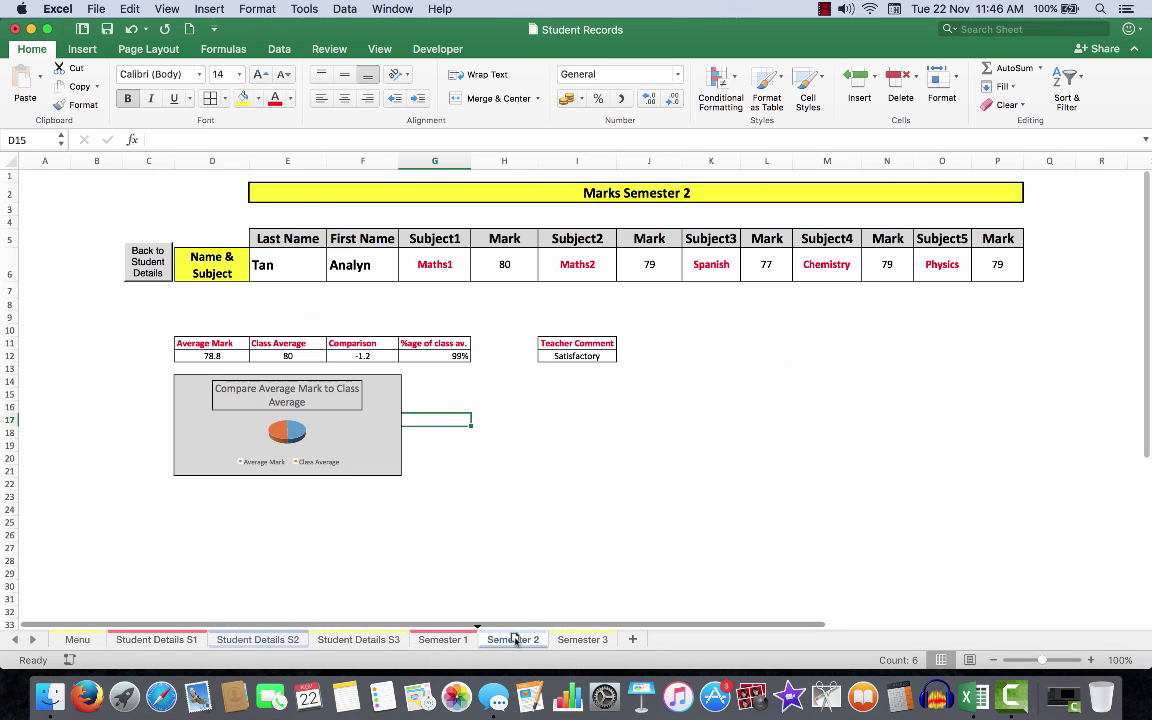
Review the semester 2 last- and first-name lookup formulas in E6 and F6, then view Student Details S3
left_click(274, 265)
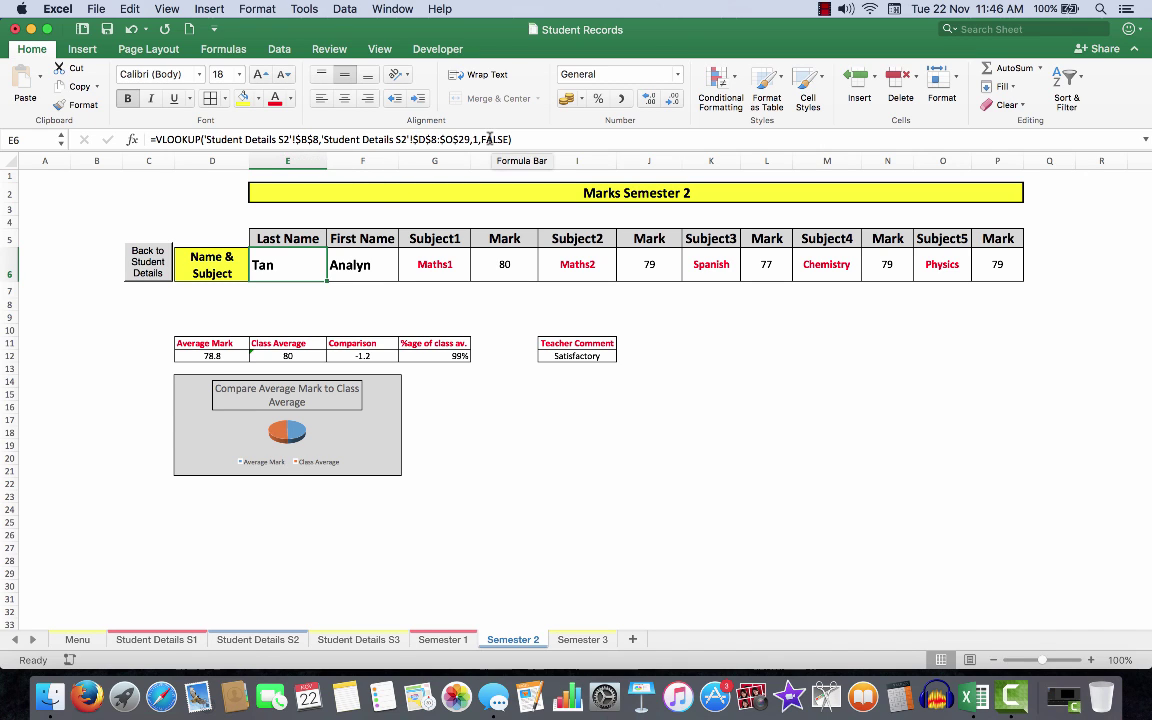
left_click(352, 265)
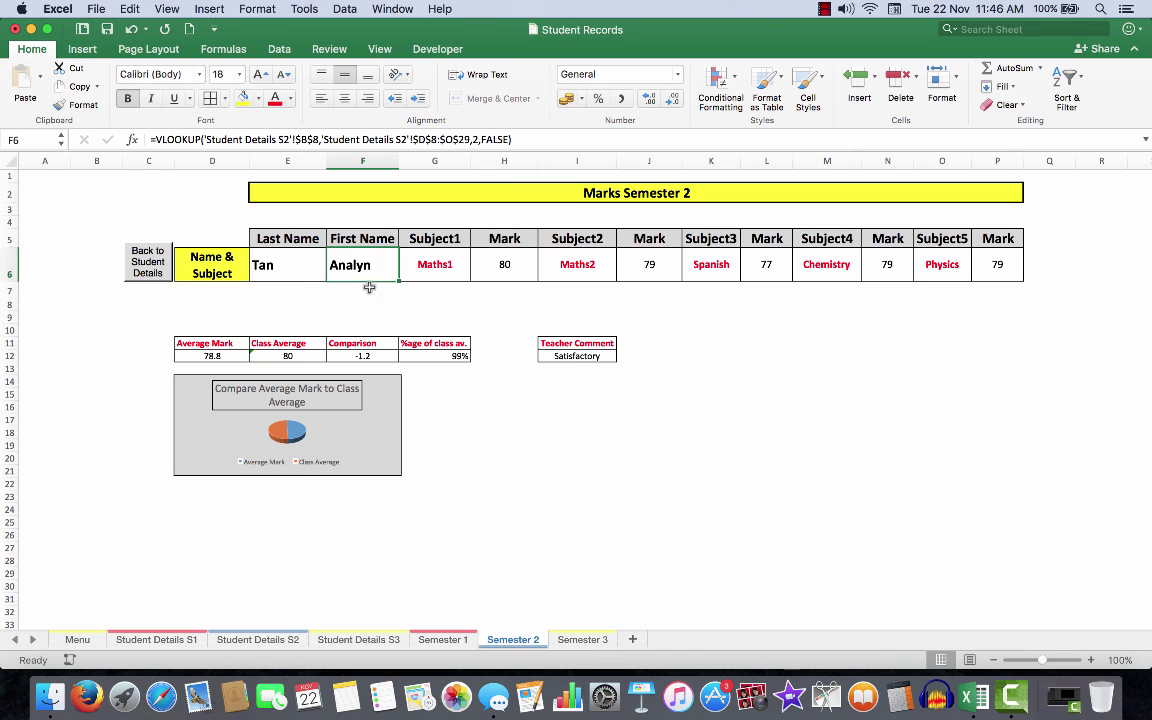
left_click(353, 643)
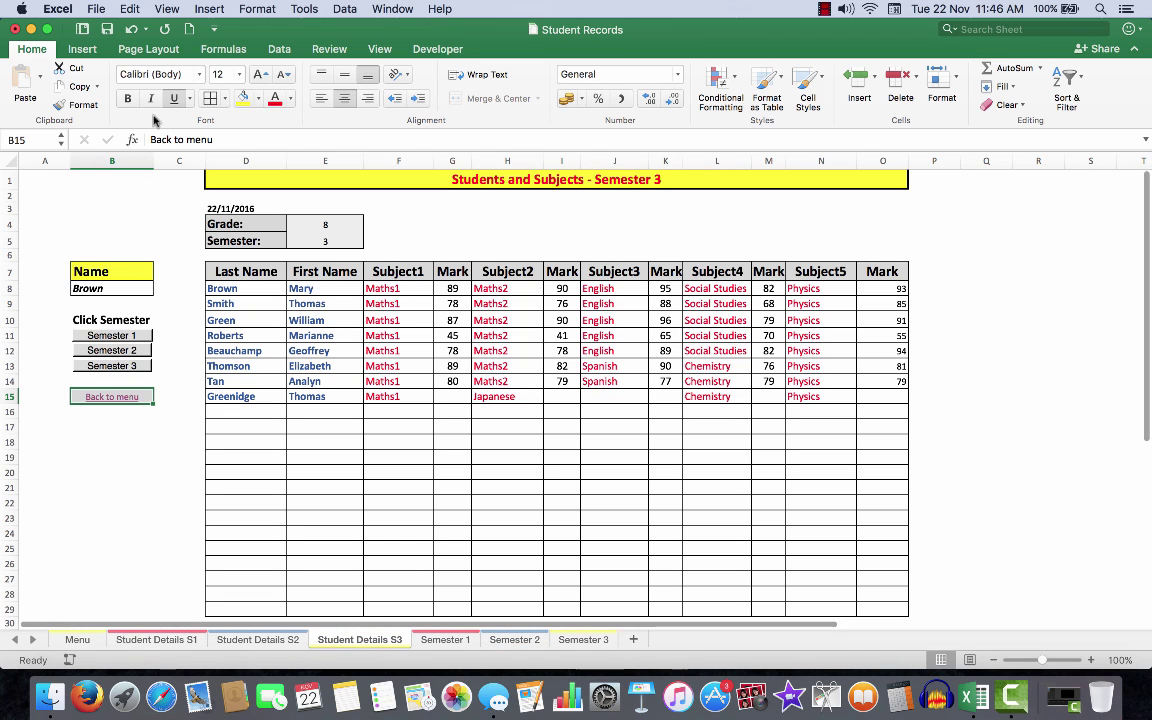
left_click(510, 639)
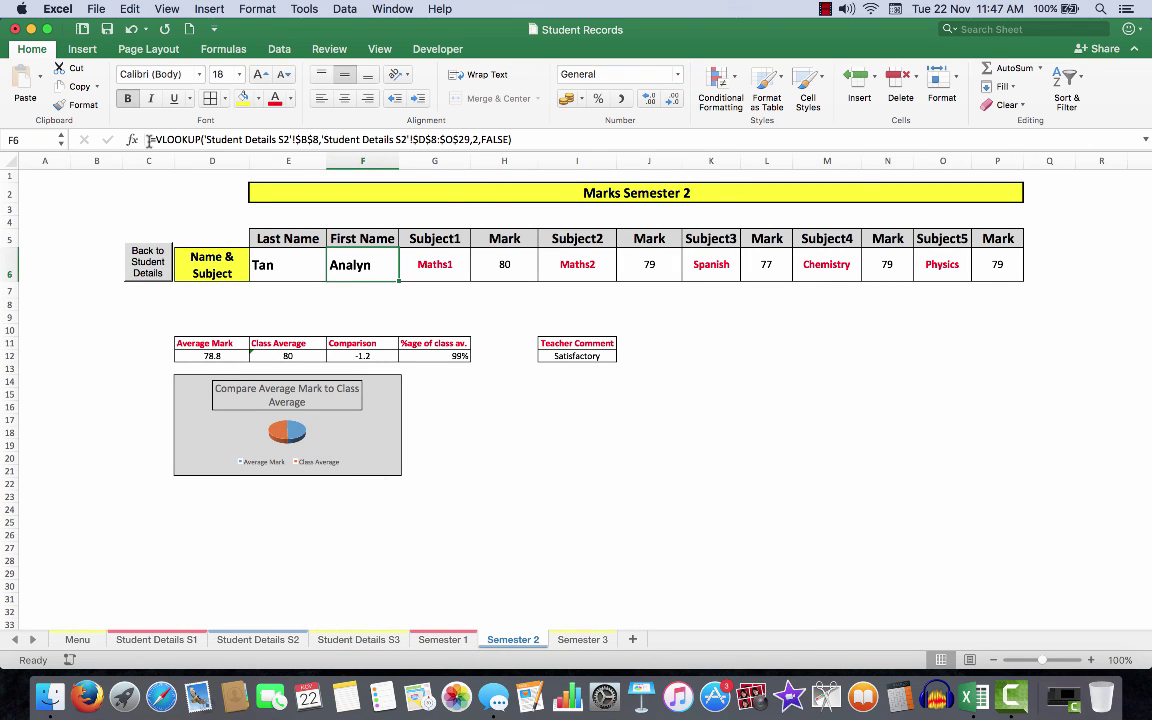
left_click(586, 640)
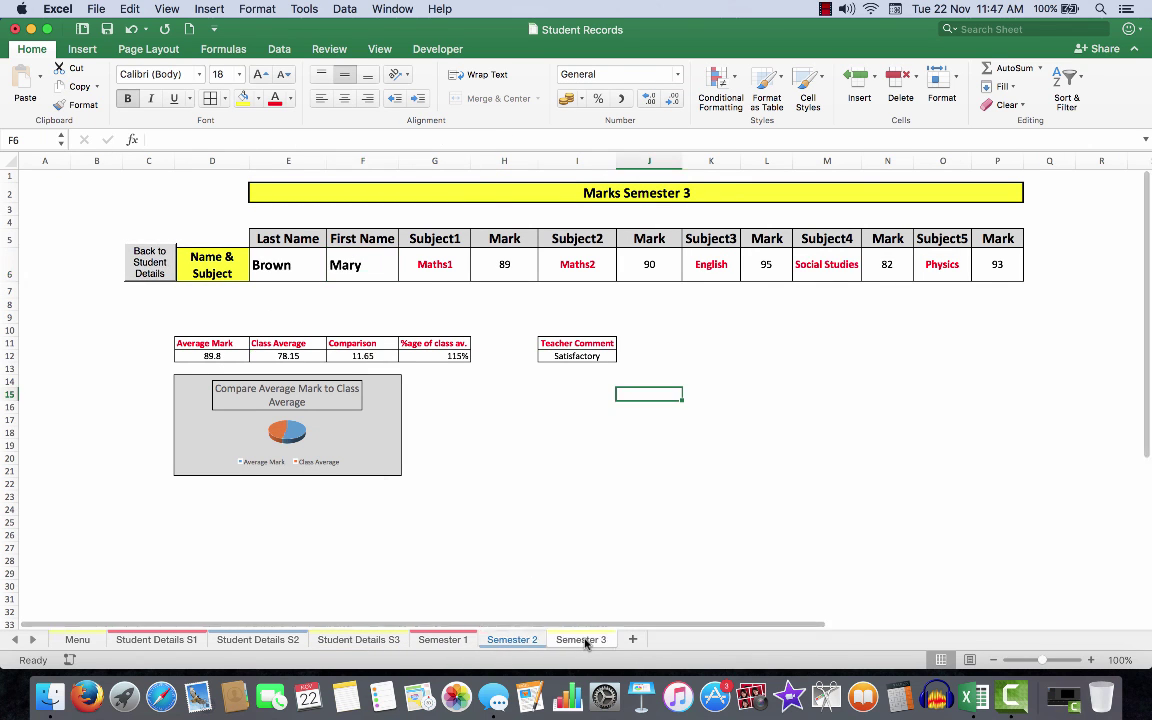
left_click(272, 271)
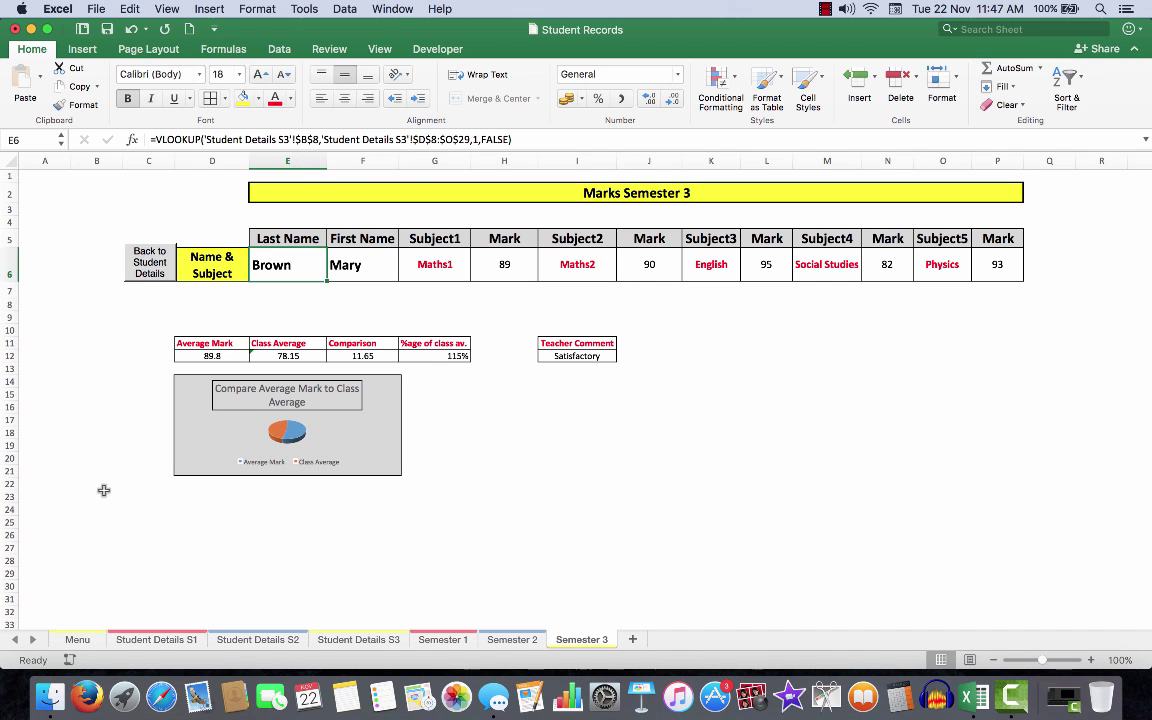
left_click(145, 259)
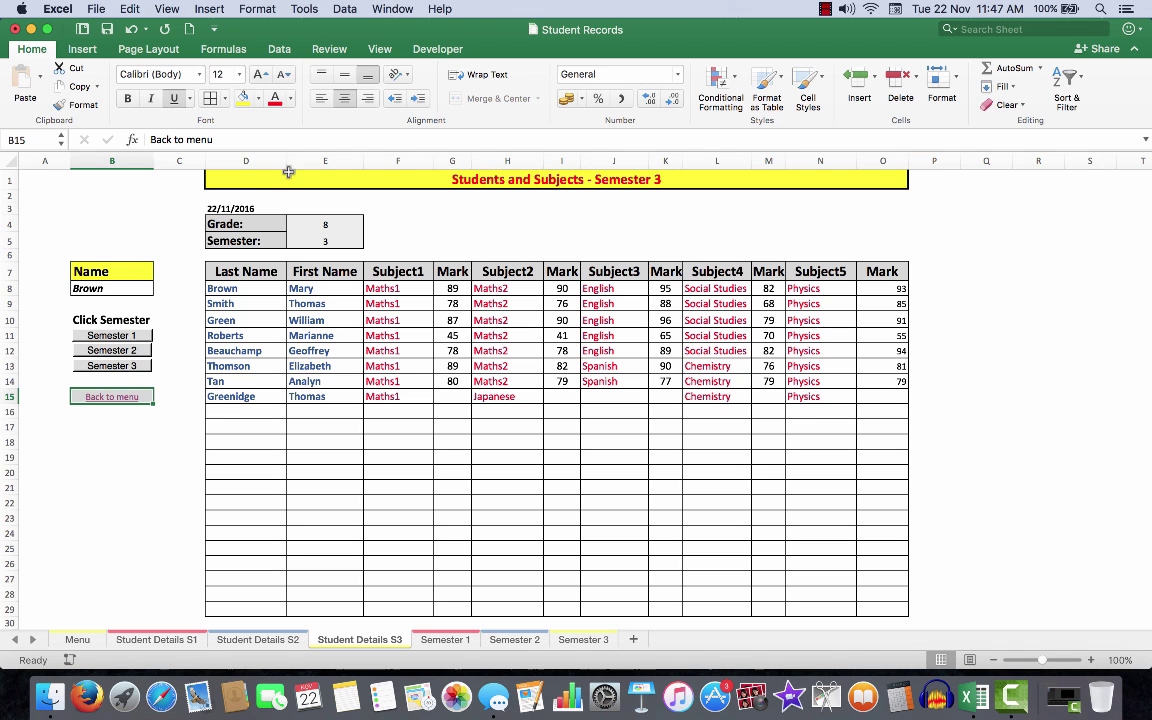
Open the Semester1 macro's VBA code from the Developer tab's Macros list
double_click(438, 50)
left_click(438, 50)
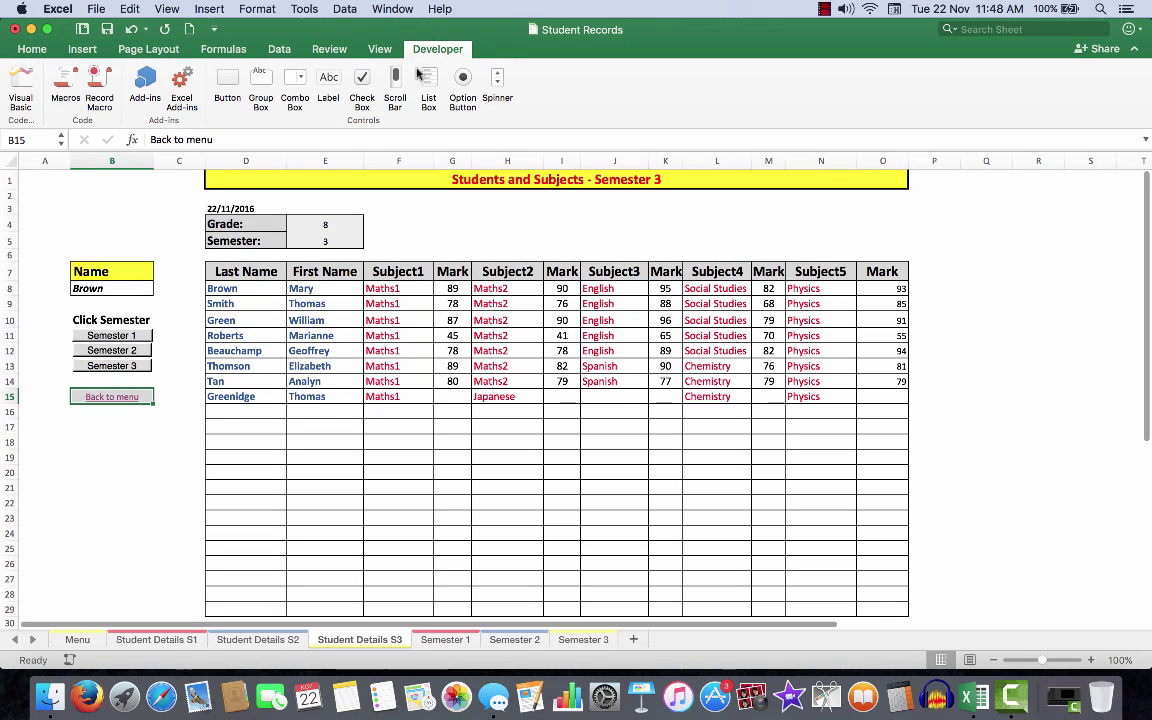
left_click(65, 82)
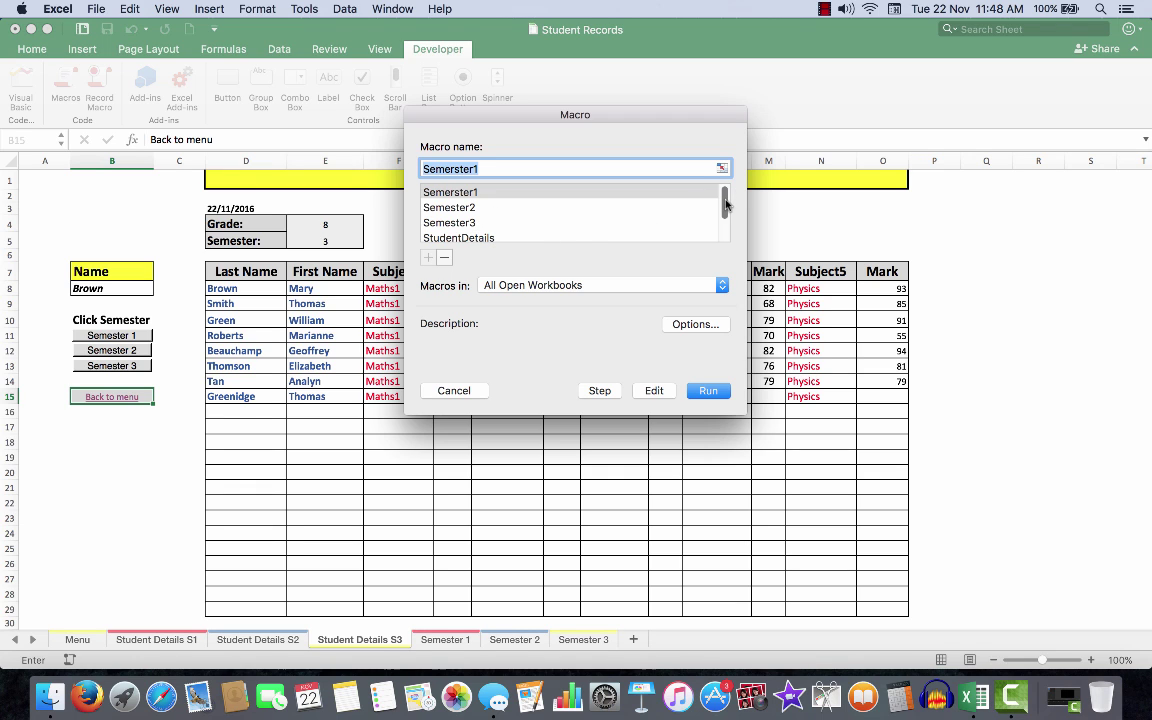
left_click_drag(726, 204, 731, 228)
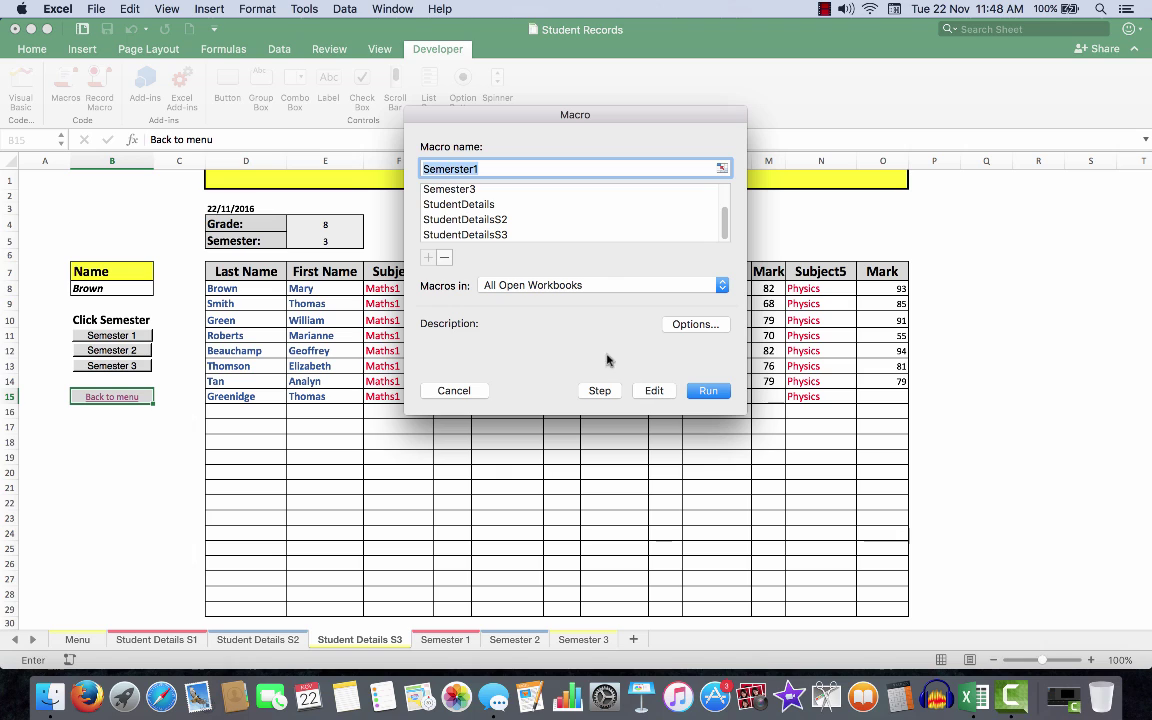
left_click_drag(726, 231, 728, 206)
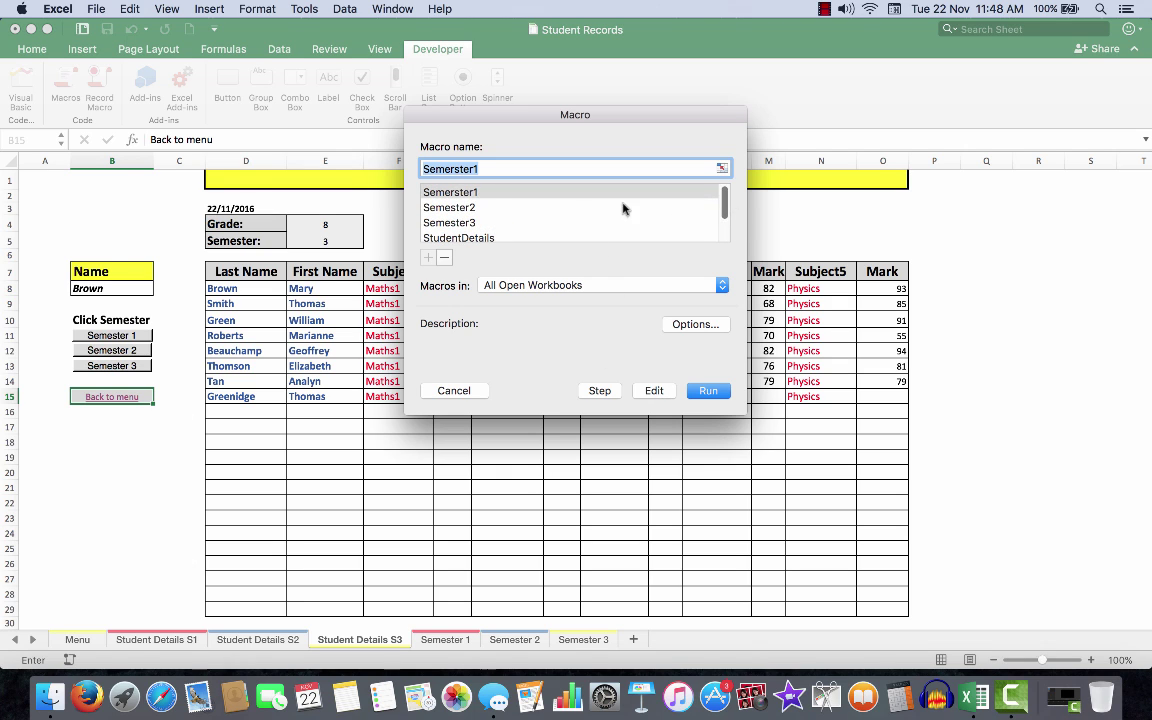
left_click(471, 194)
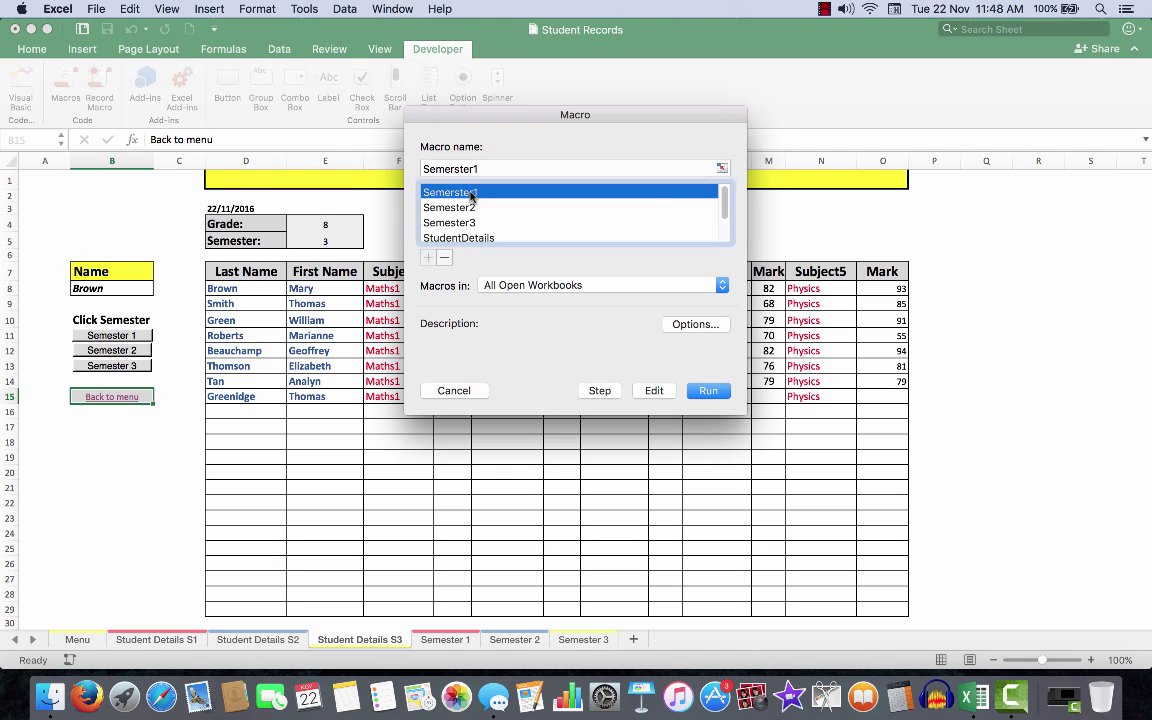
left_click(654, 390)
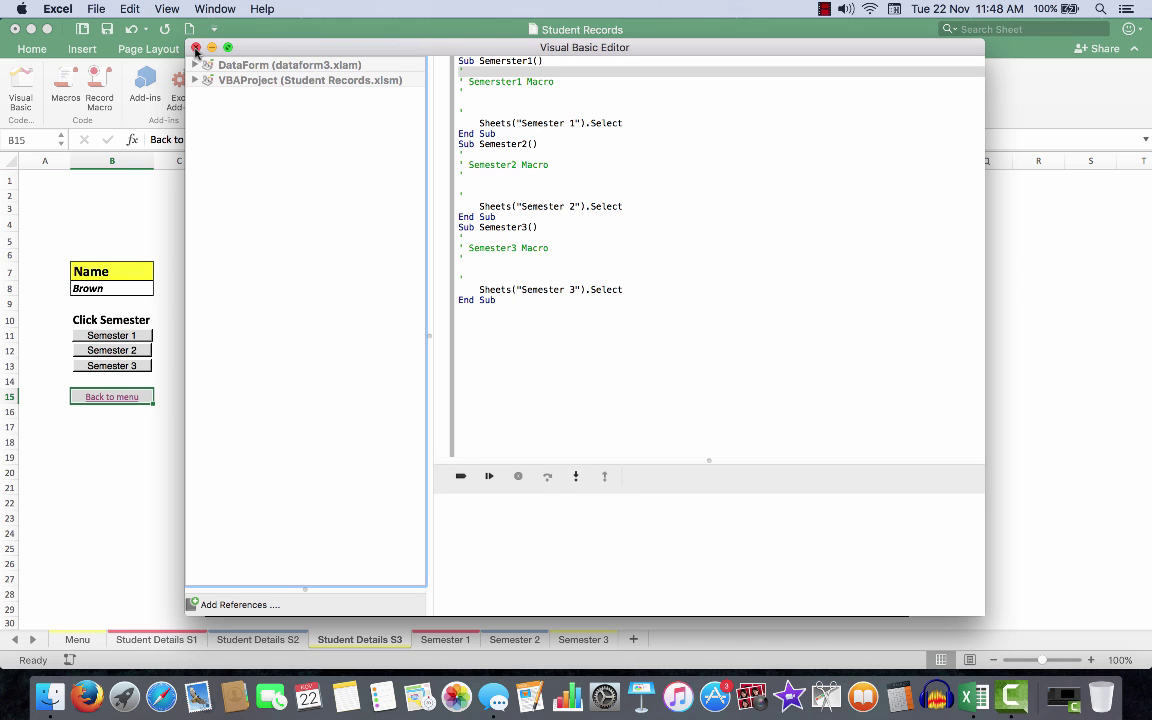
Close the VBA editor, then go from Marks Semester 1 to Student Details S1 and the Menu sheet
left_click(196, 48)
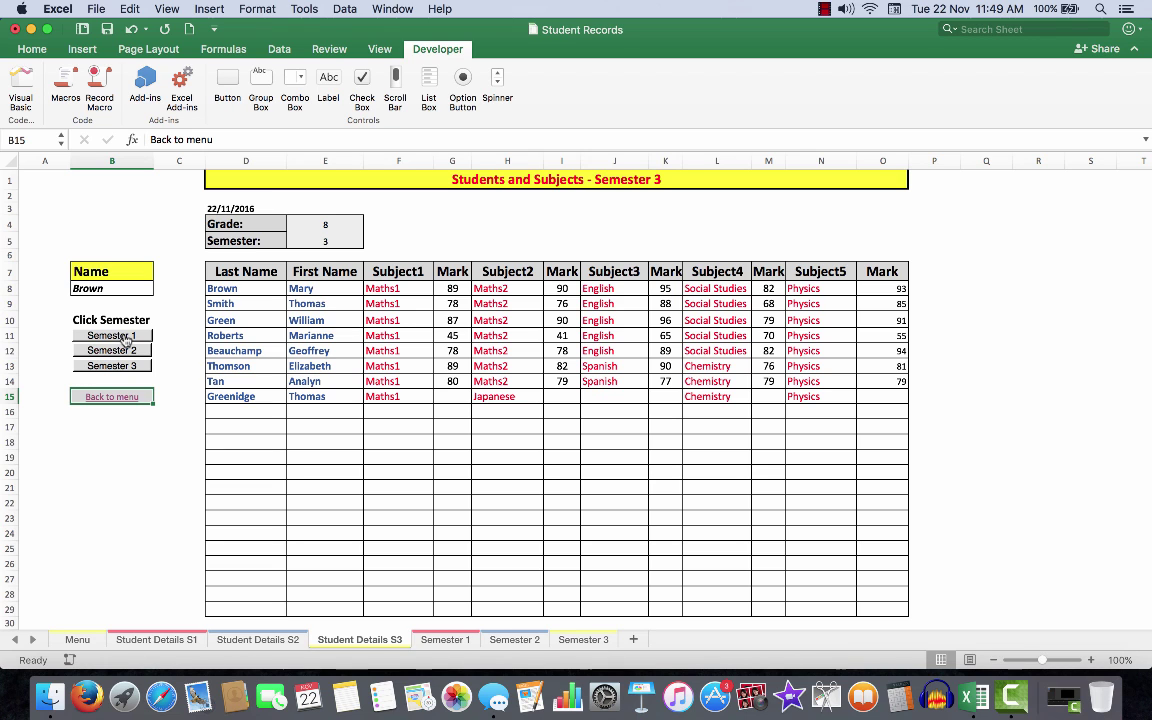
left_click(124, 337)
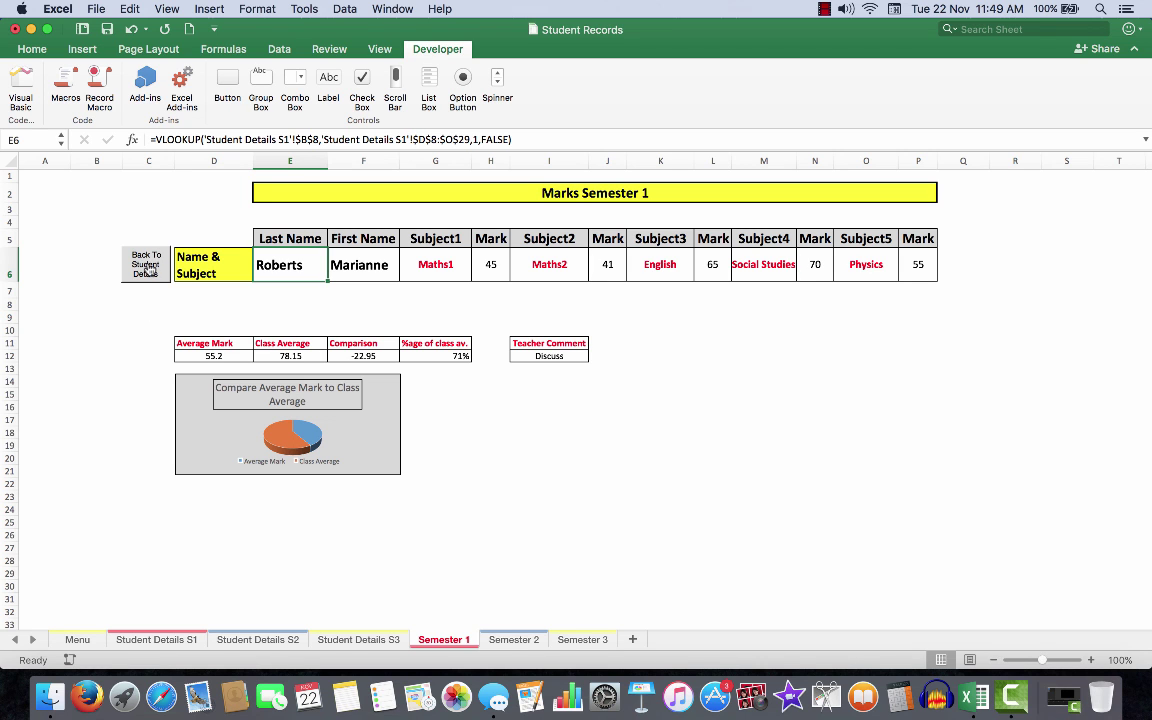
left_click(146, 267)
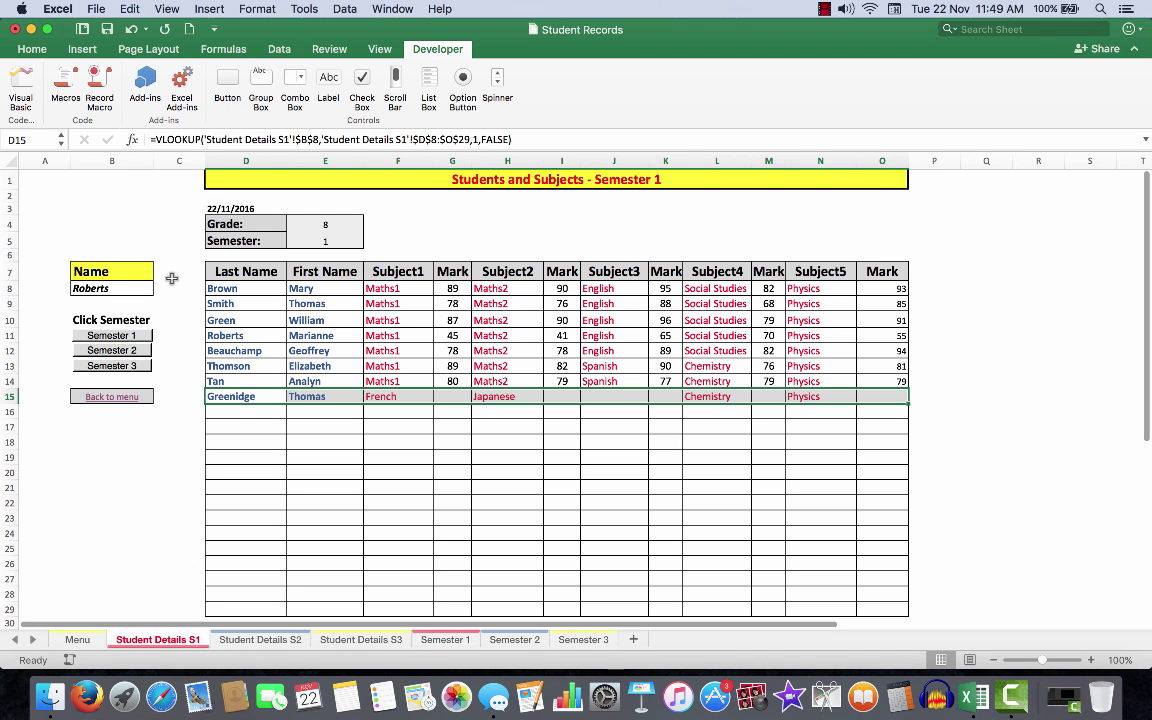
left_click(117, 398)
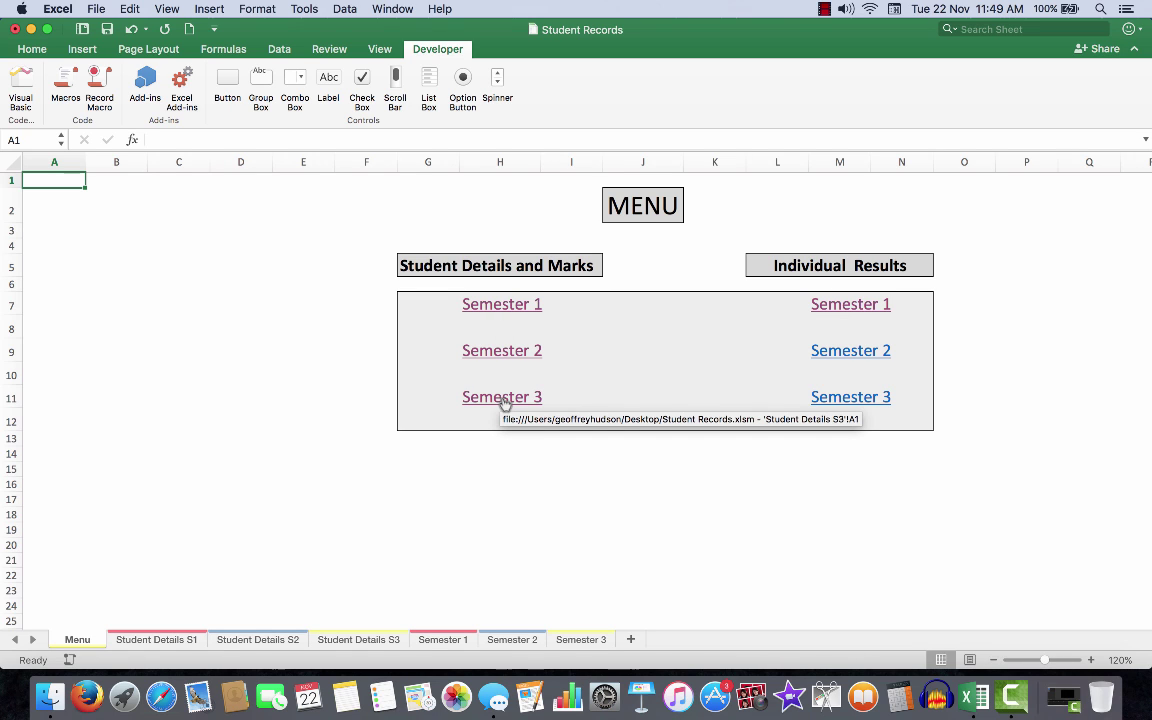
Check Grade 8 on Student Details S1 and the semester number on S2, ending on S3
left_click(158, 640)
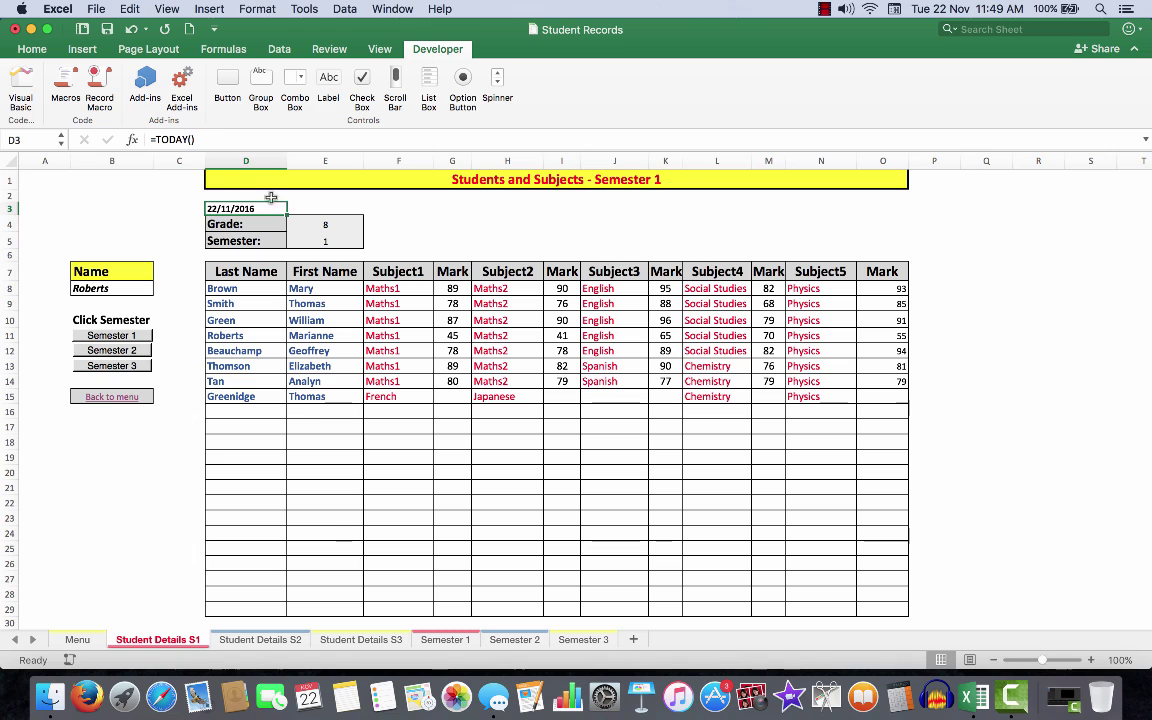
left_click(327, 226)
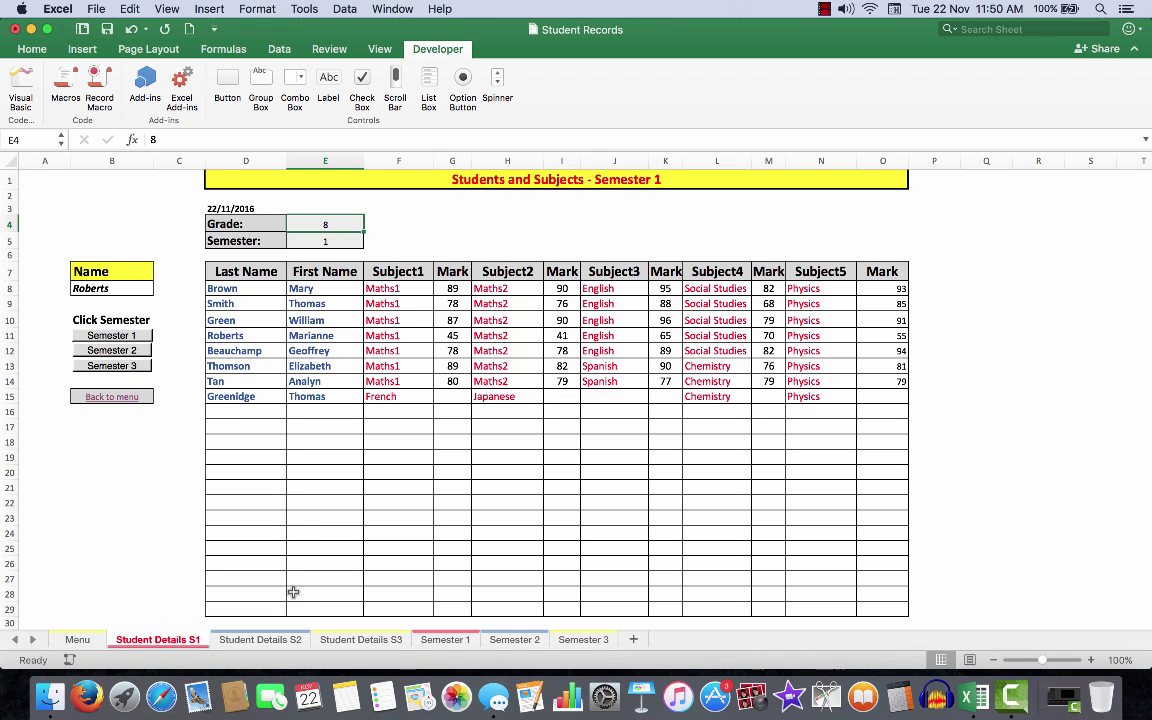
left_click(271, 641)
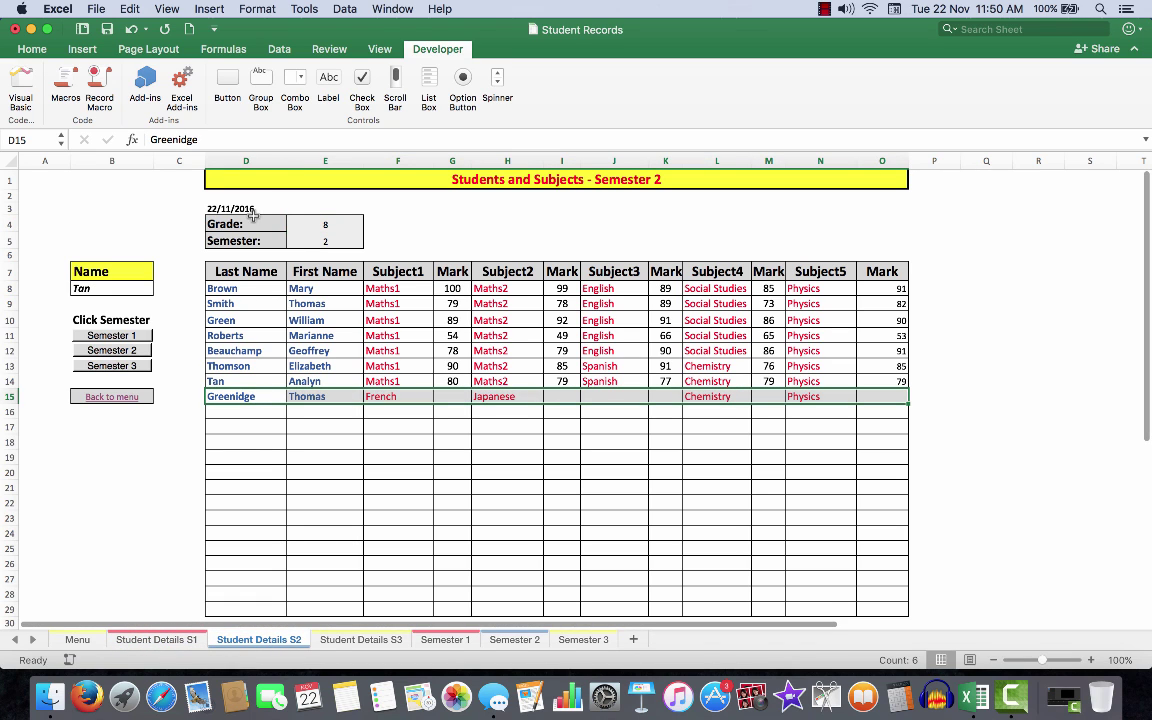
left_click(325, 244)
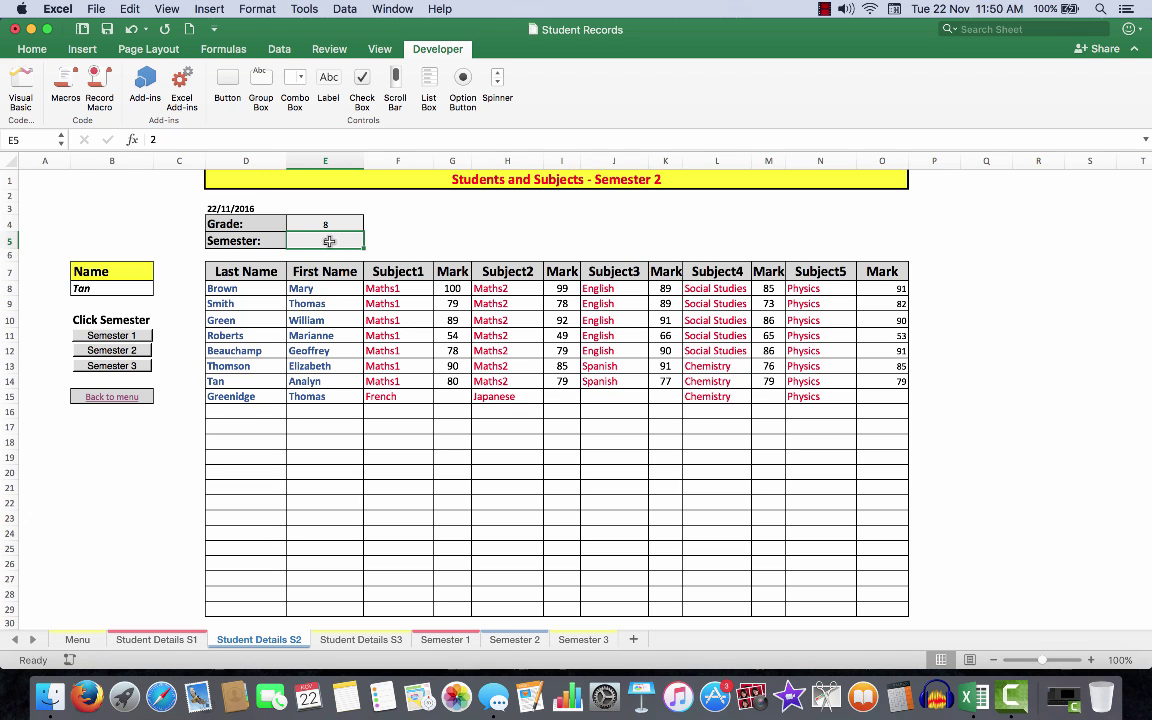
left_click(360, 640)
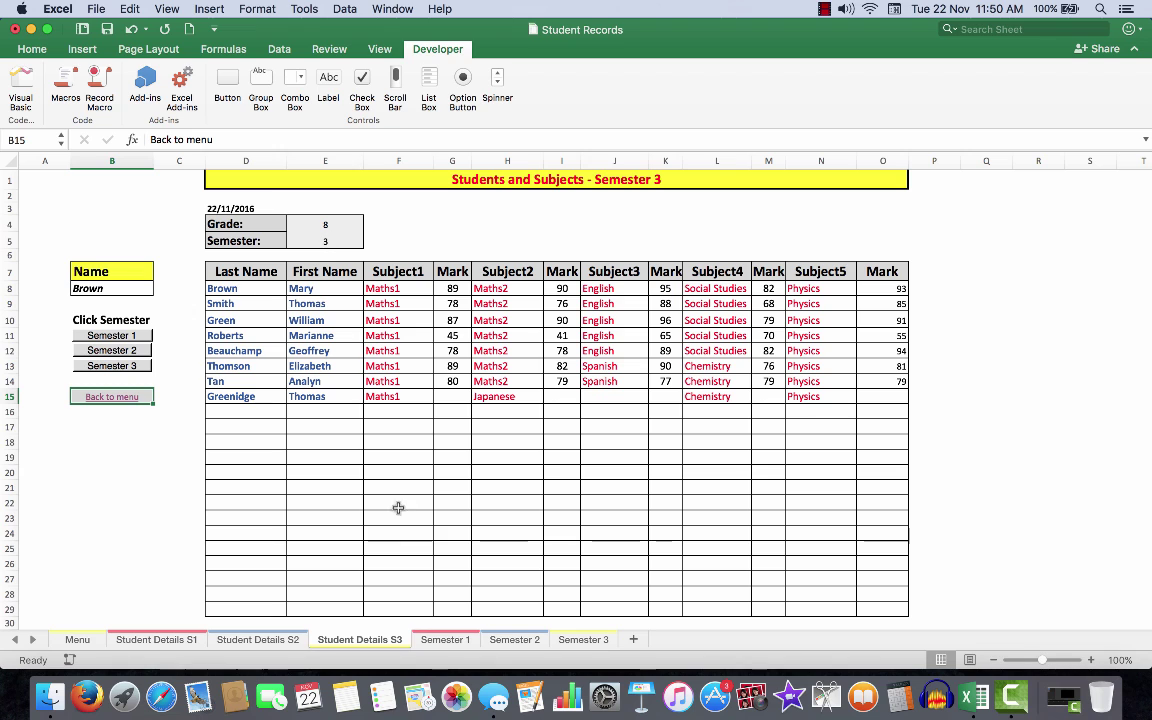
left_click(444, 640)
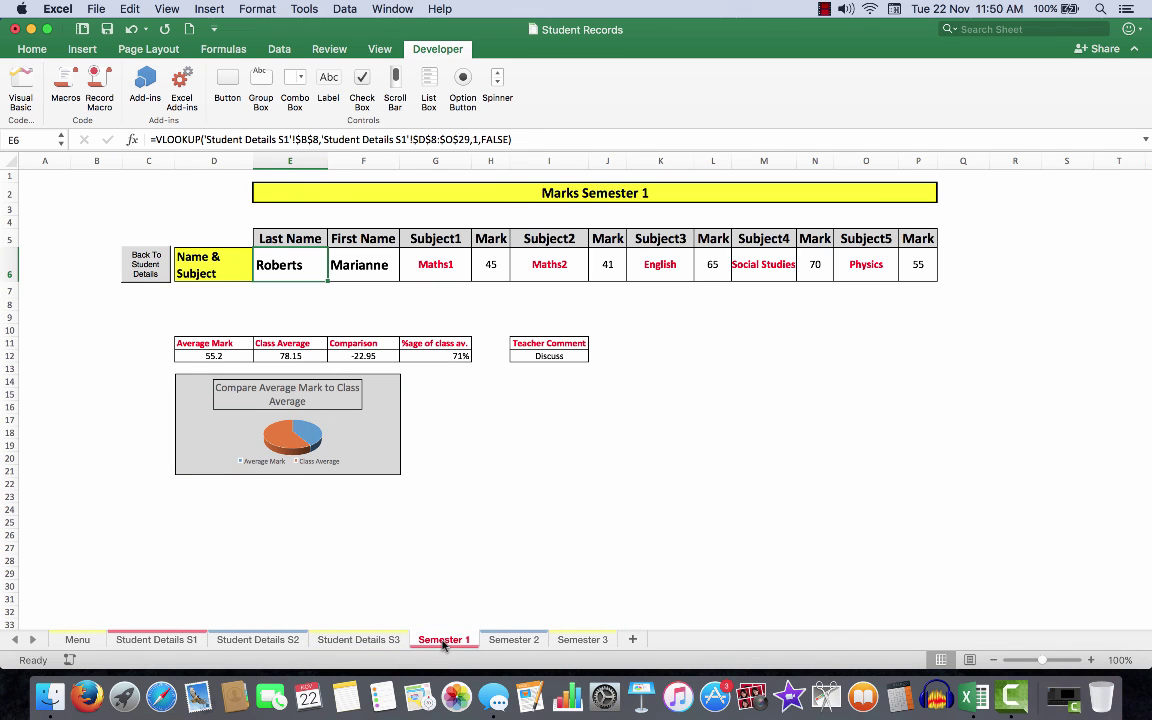
left_click(219, 356)
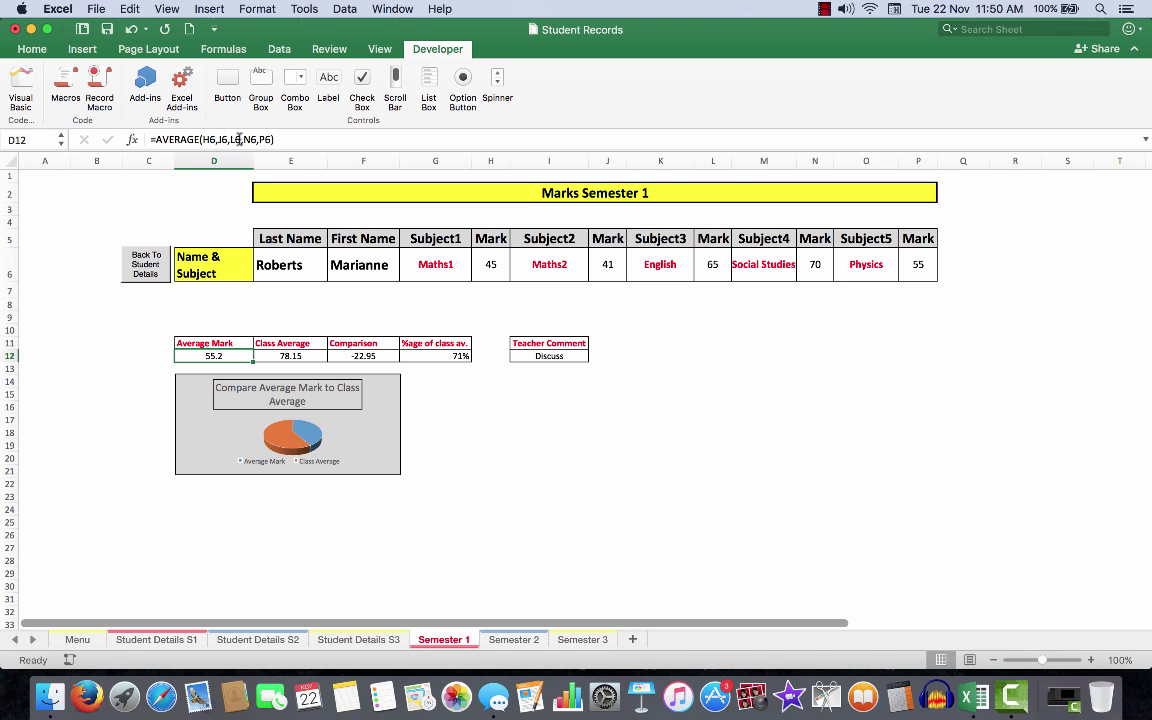
left_click(345, 640)
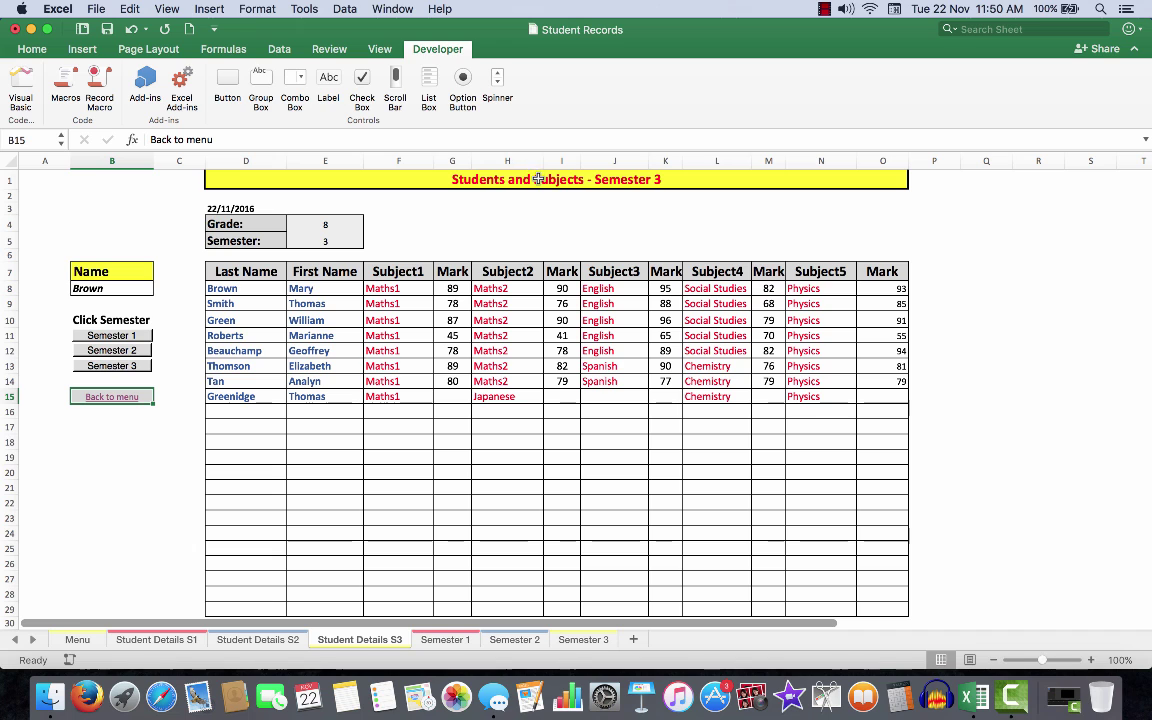
left_click(447, 640)
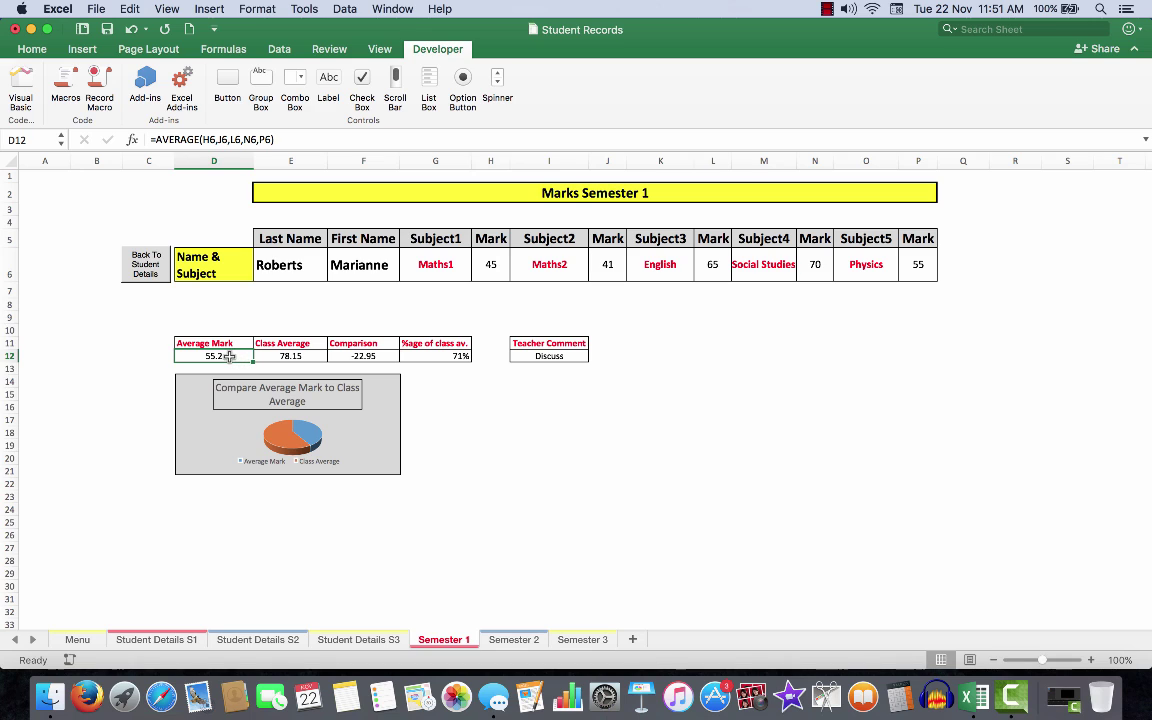
left_click(311, 356)
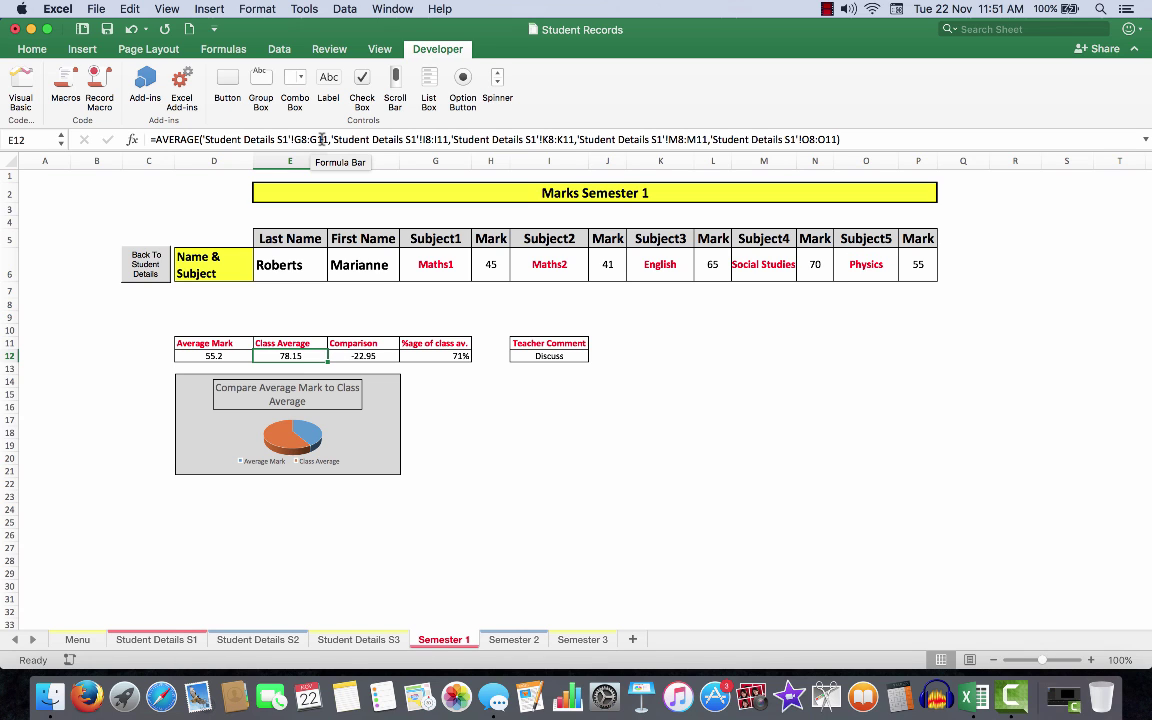
left_click(158, 640)
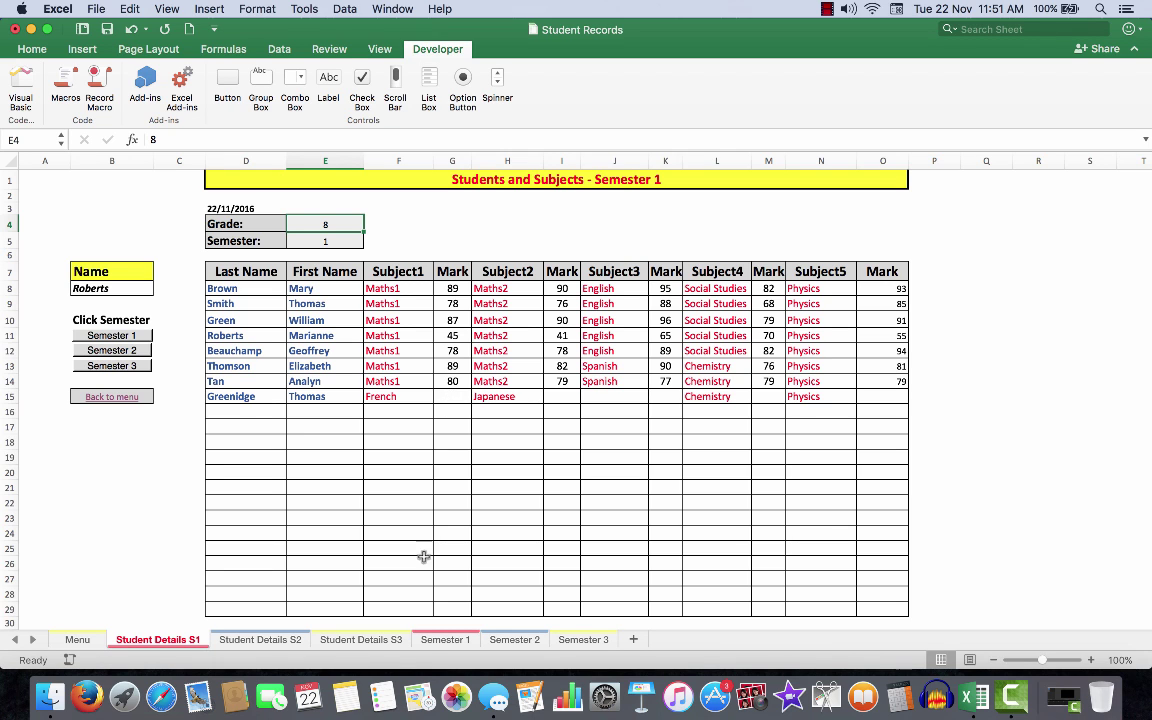
left_click(445, 640)
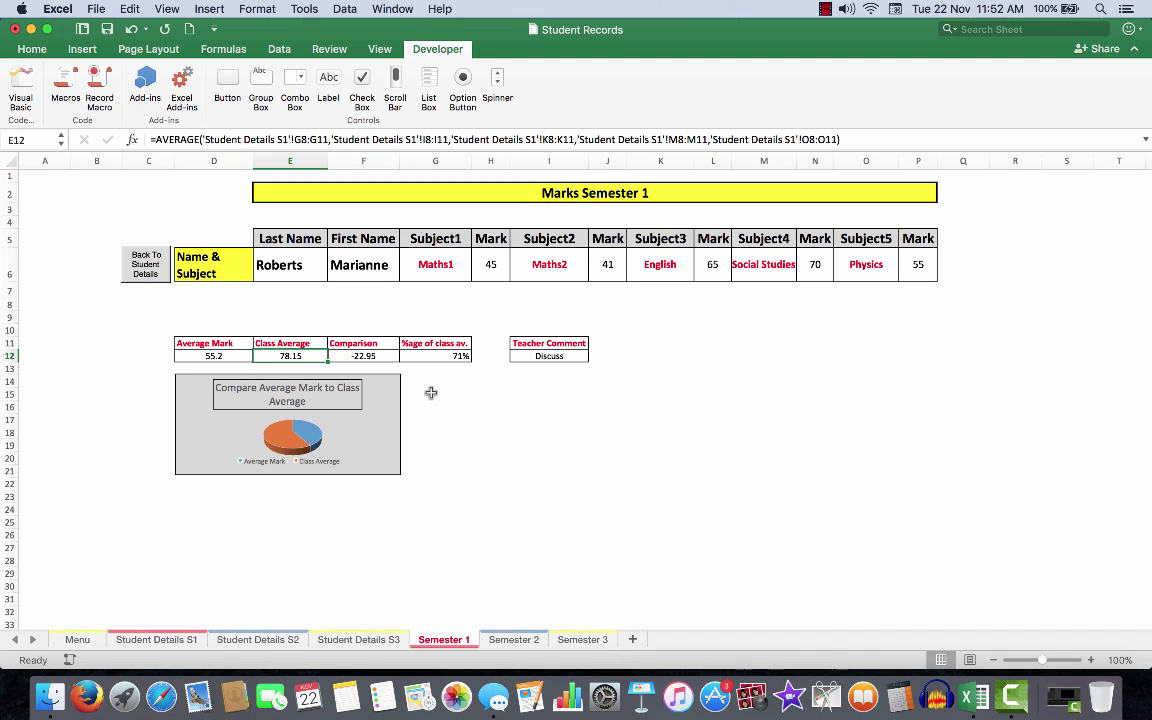
left_click(376, 356)
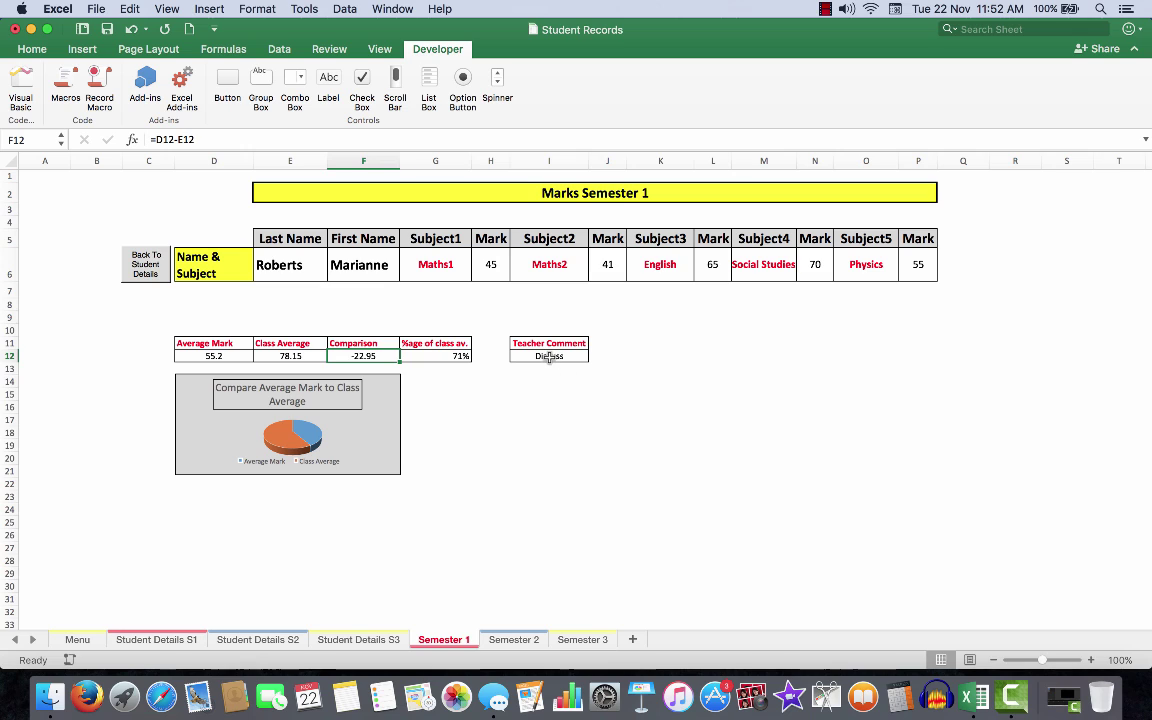
left_click(441, 357)
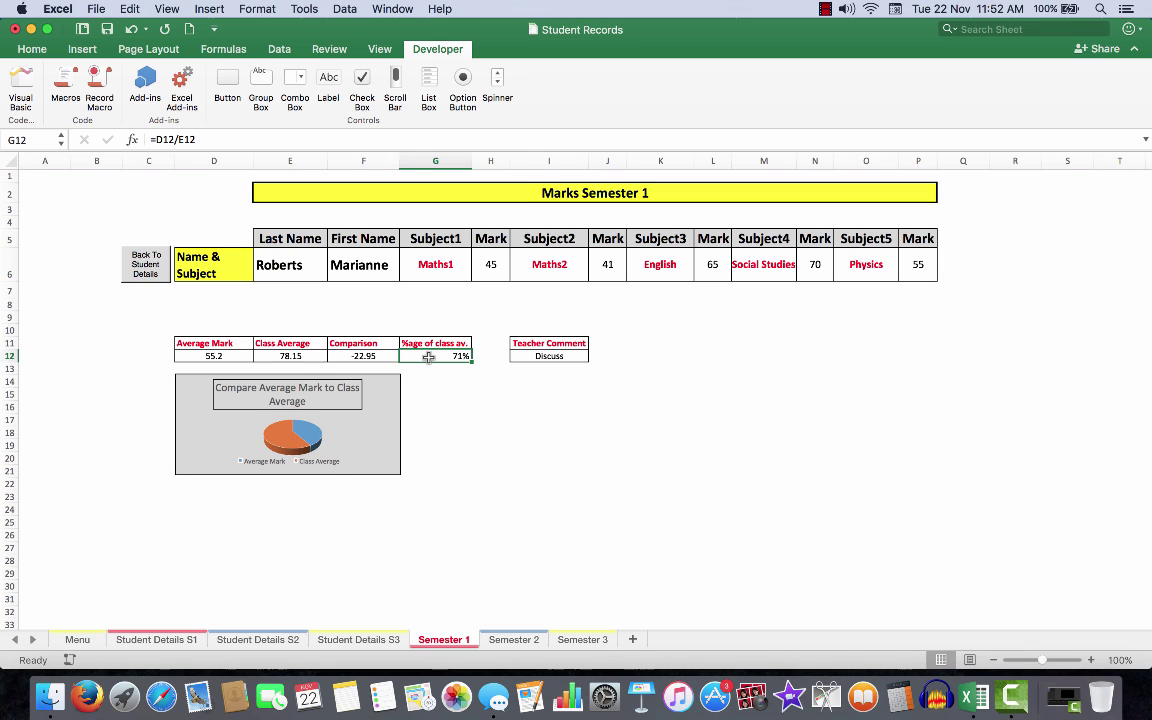
Change I12 to =IF(G12<75,"Discuss","Satisfactory") so the Teacher Comment reads Discuss
left_click(540, 357)
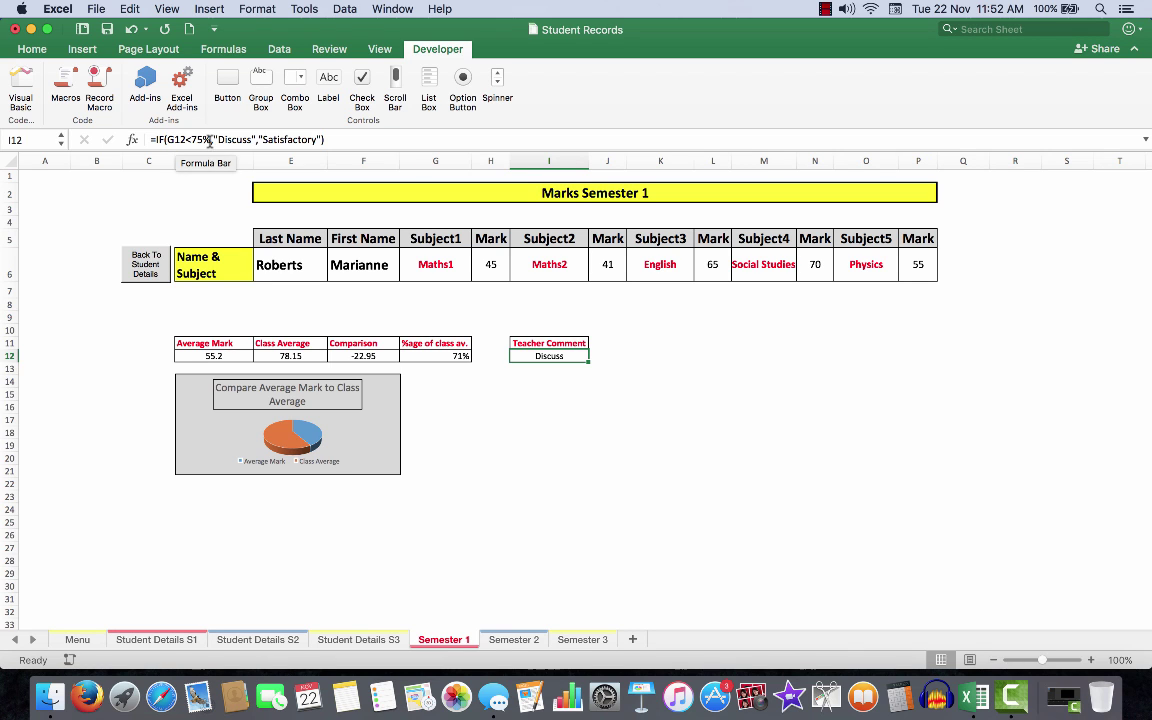
left_click(210, 139)
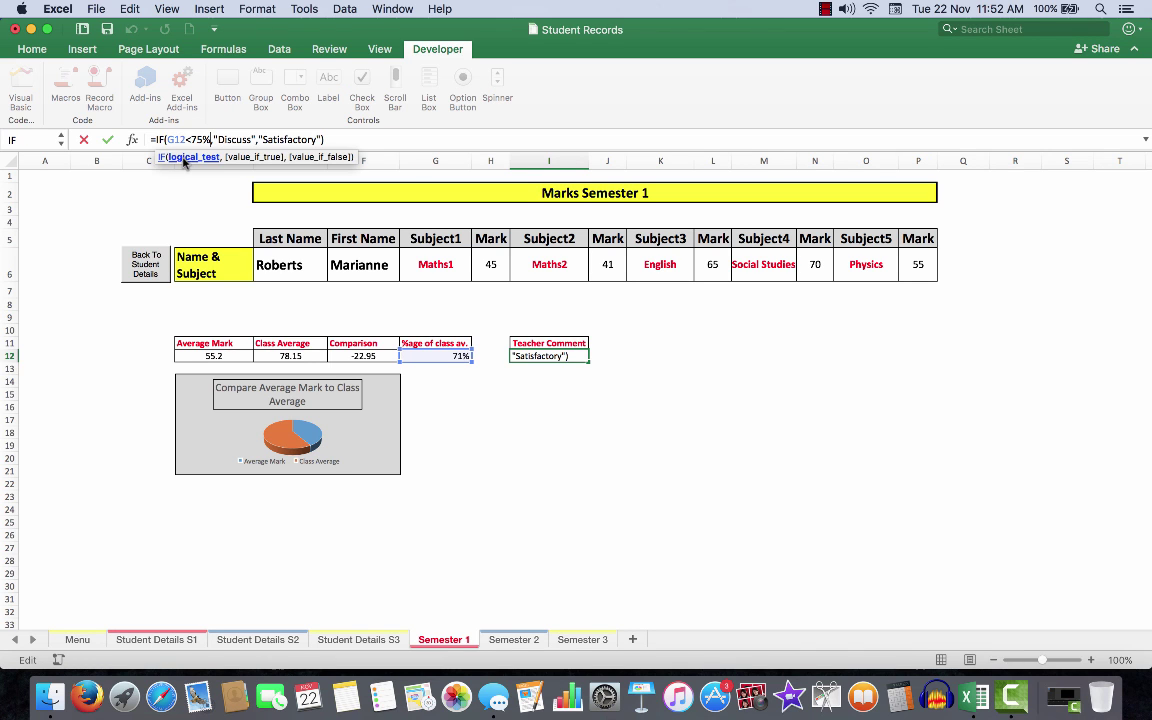
key("BackSpace")
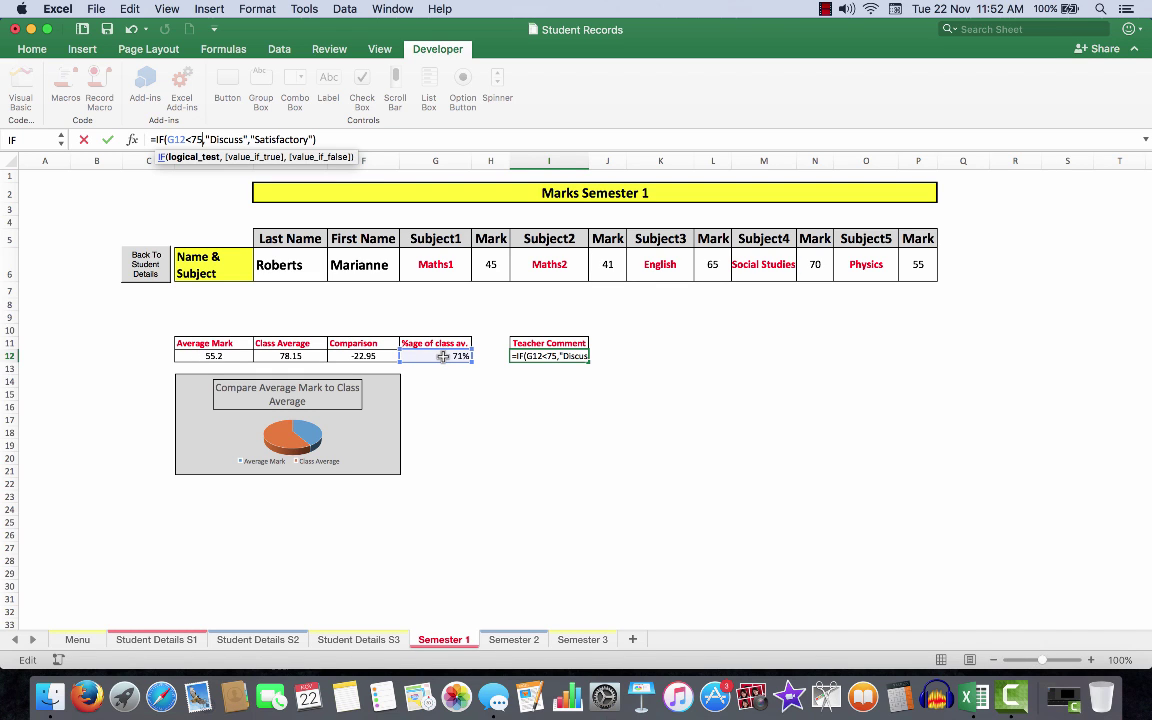
key("Return")
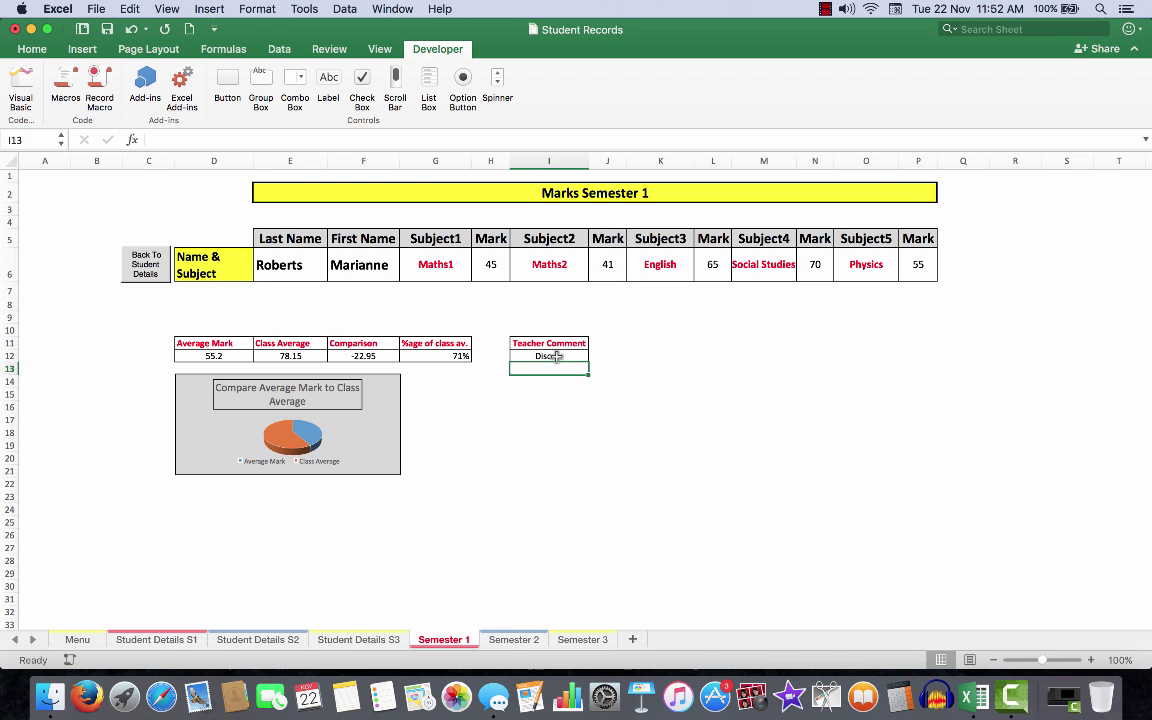
left_click(557, 356)
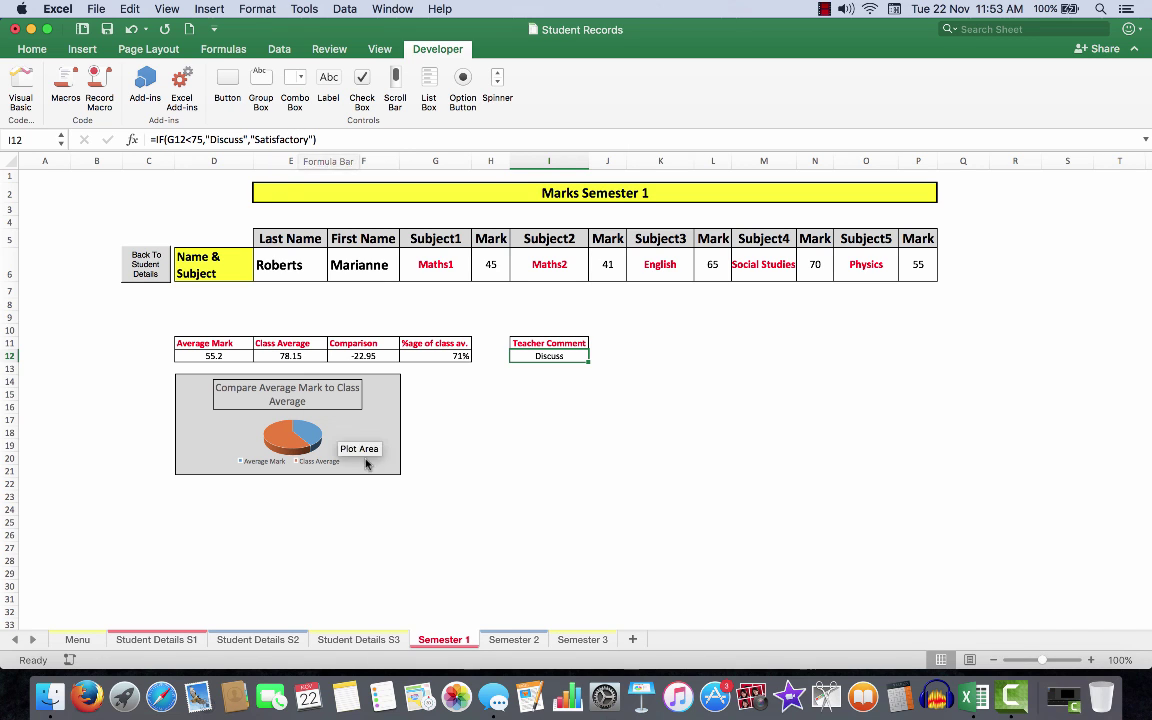
Select the average-versus-class-average pie chart, show the Insert ribbon, then deselect the chart via G17
left_click(312, 437)
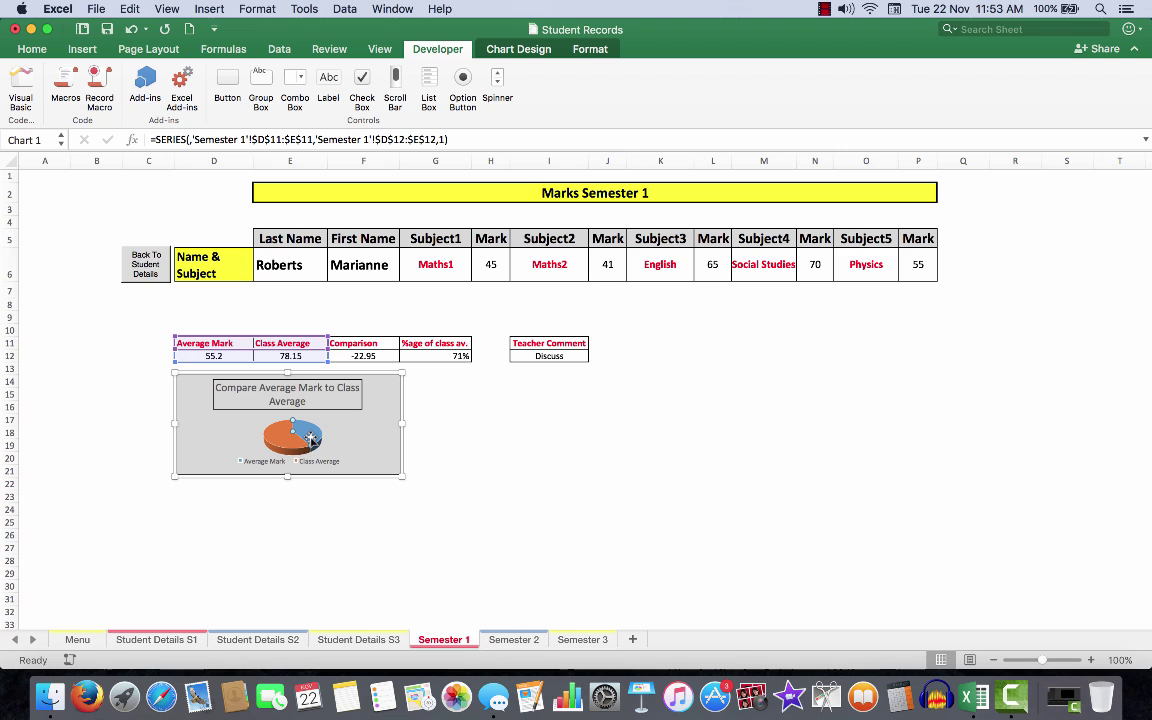
left_click(83, 49)
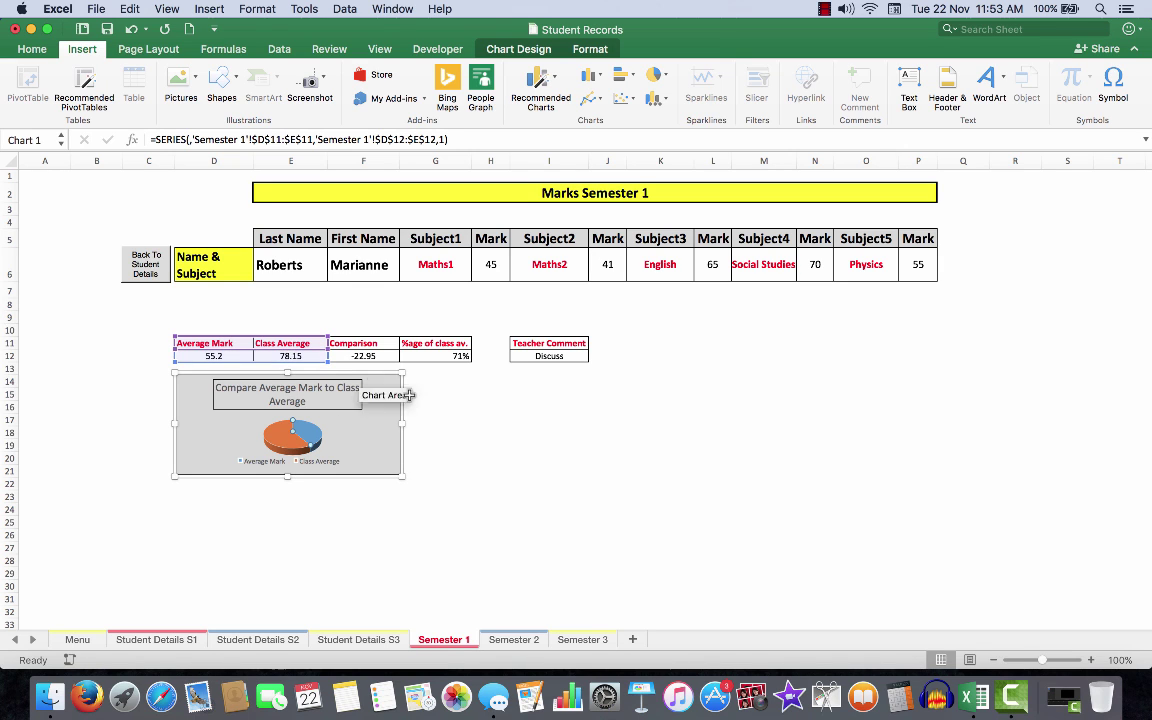
left_click(467, 417)
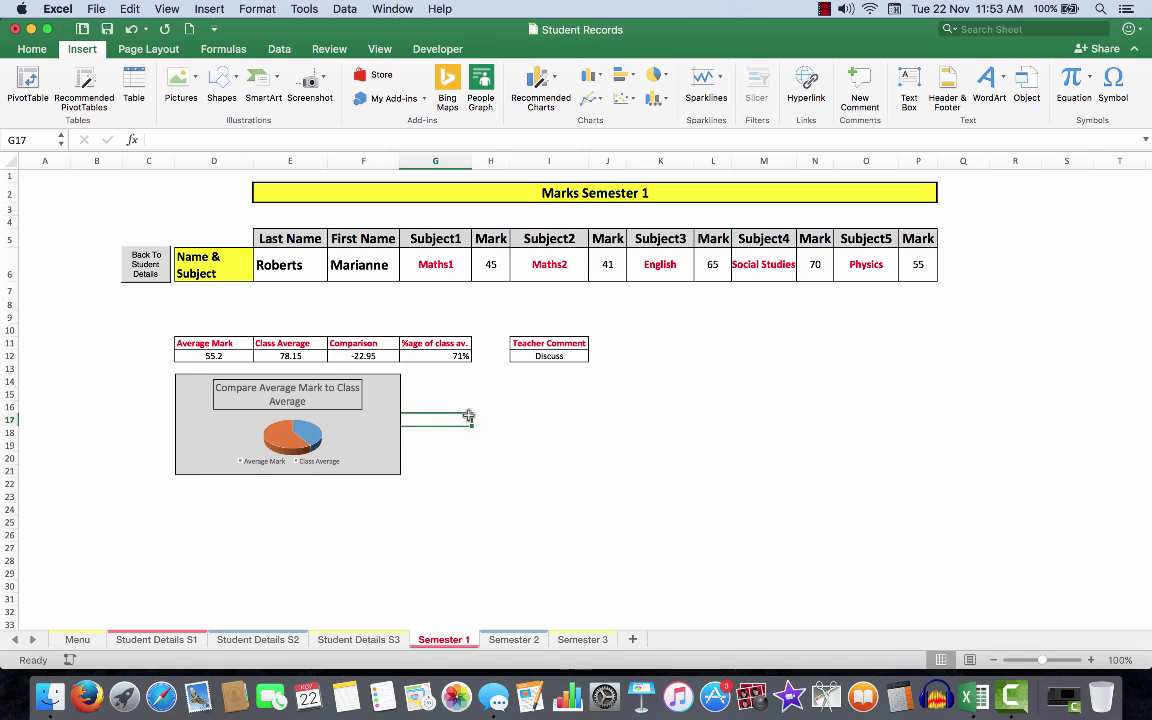